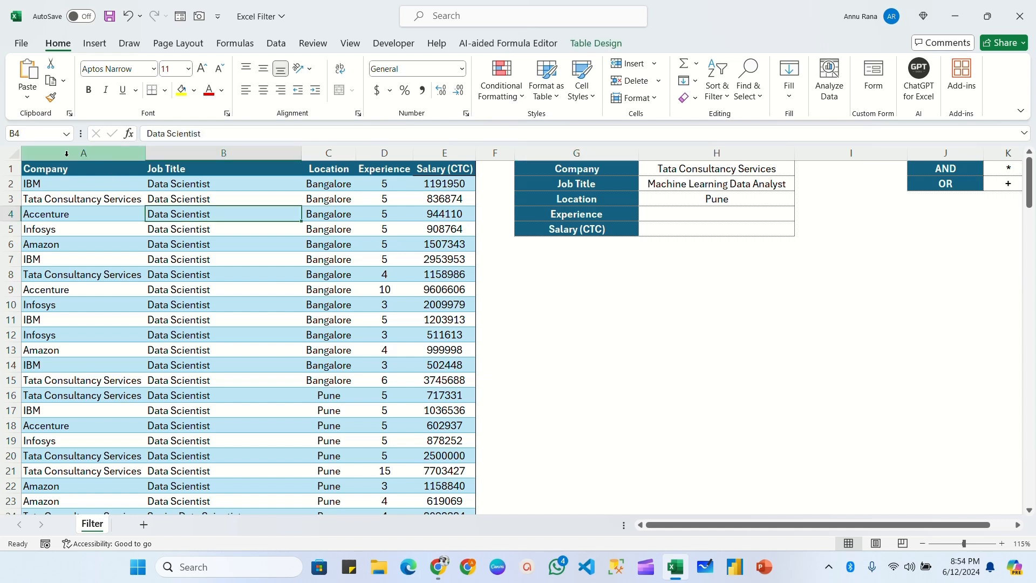
- Examine the data table's columns from Company to Salary (CTC) and its table name
{"action": "left_click", "coordinate": [63, 157]}
{"action": "left_click", "coordinate": [224, 154]}
{"action": "left_click", "coordinate": [334, 155]}
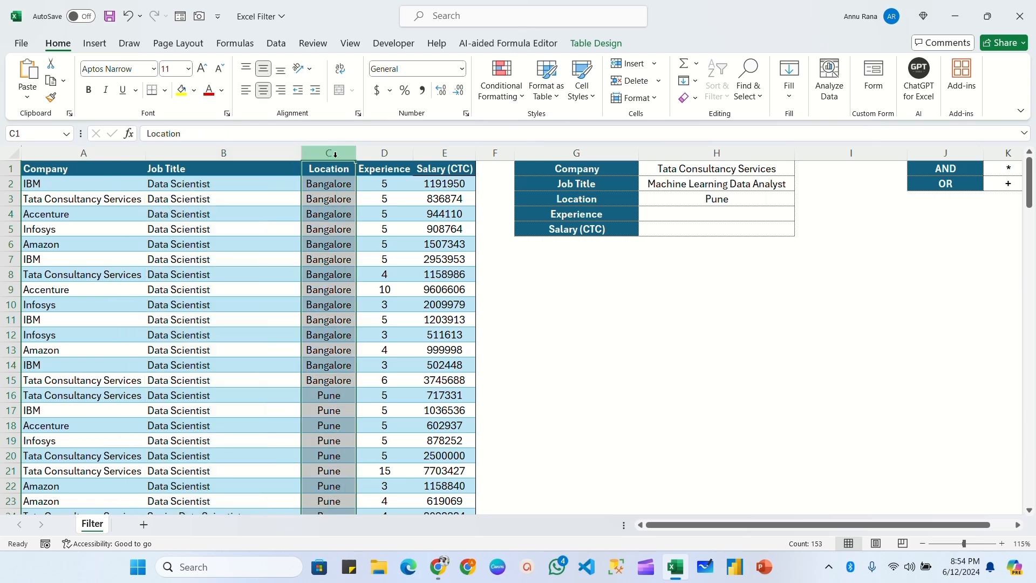
{"action": "left_click", "coordinate": [384, 154]}
{"action": "left_click", "coordinate": [445, 156]}
{"action": "left_click", "coordinate": [384, 228]}
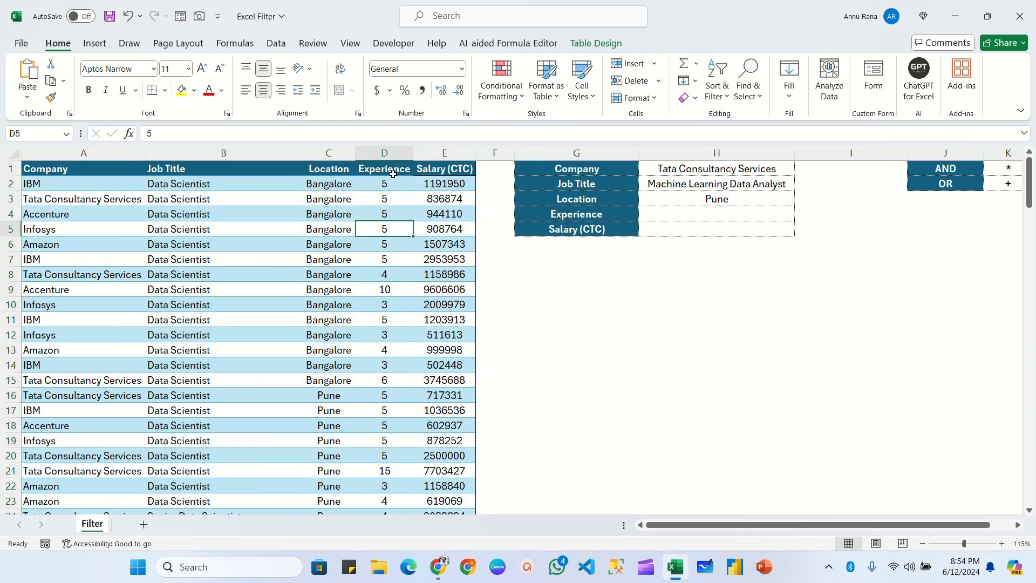
{"action": "left_click", "coordinate": [597, 42]}
{"action": "left_click_drag", "start_coordinate": [16, 81], "coordinate": [53, 81]}
{"action": "left_click", "coordinate": [385, 259]}
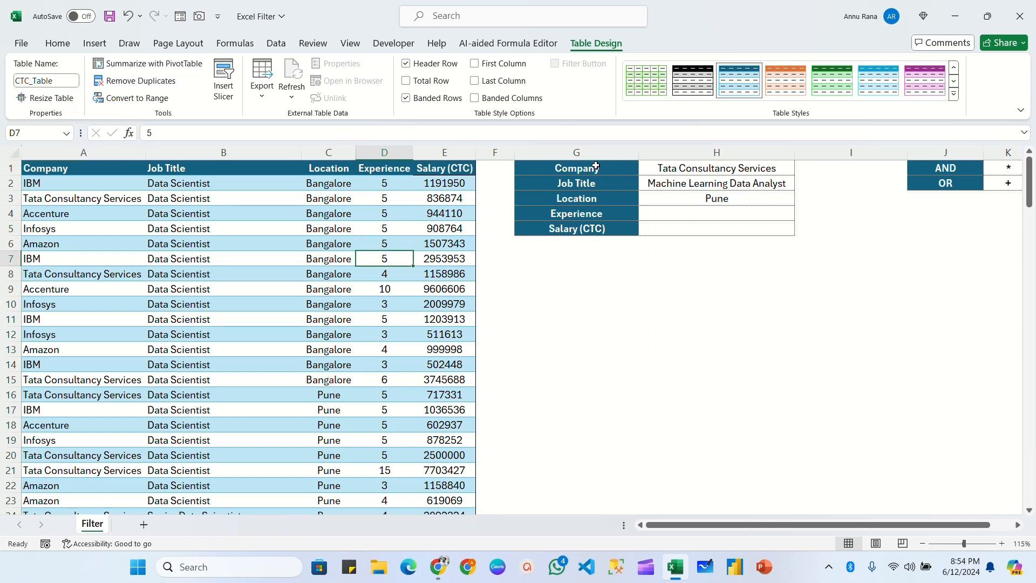
- Examine the filter criteria in G1:H5 and the AND and OR operator symbols in J1:K2
{"action": "left_click_drag", "start_coordinate": [596, 166], "coordinate": [595, 231]}
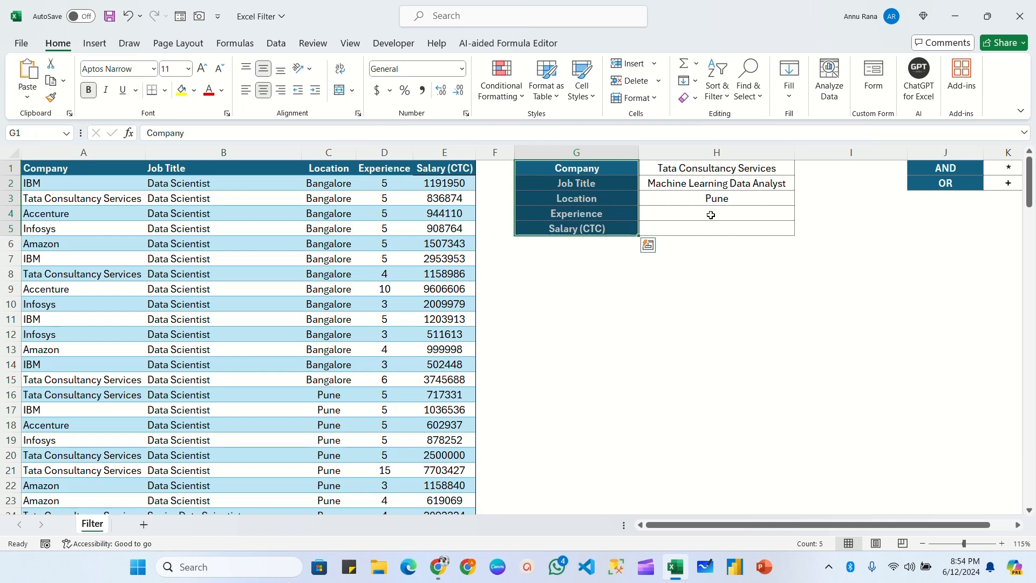
{"action": "scroll", "coordinate": [639, 302], "scroll_direction": "right", "scroll_amount": 2}
{"action": "left_click_drag", "start_coordinate": [877, 167], "coordinate": [909, 182]}
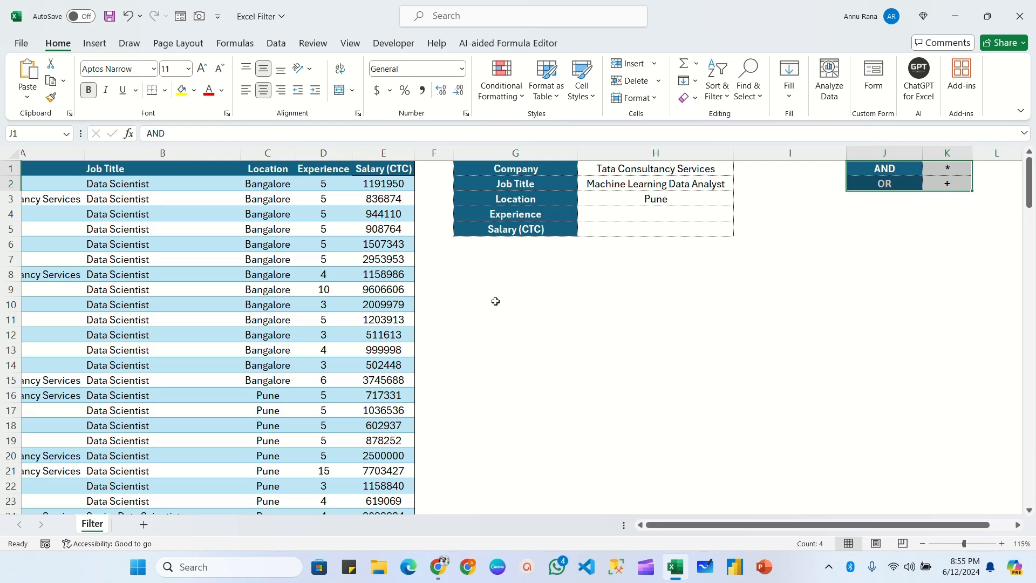
{"action": "scroll", "coordinate": [536, 260], "scroll_direction": "left", "scroll_amount": 2}
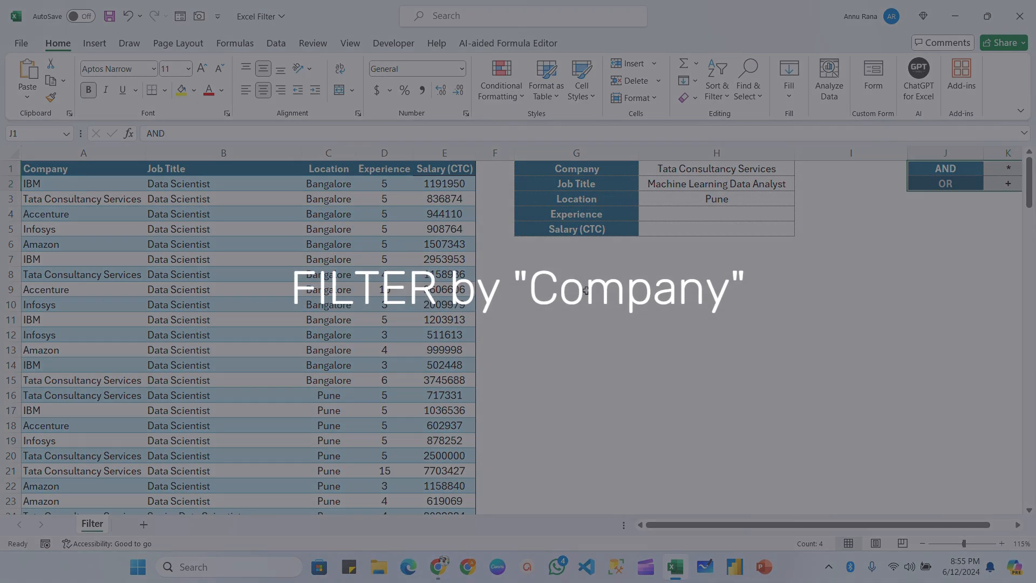
{"action": "left_click_drag", "start_coordinate": [611, 171], "coordinate": [721, 170]}
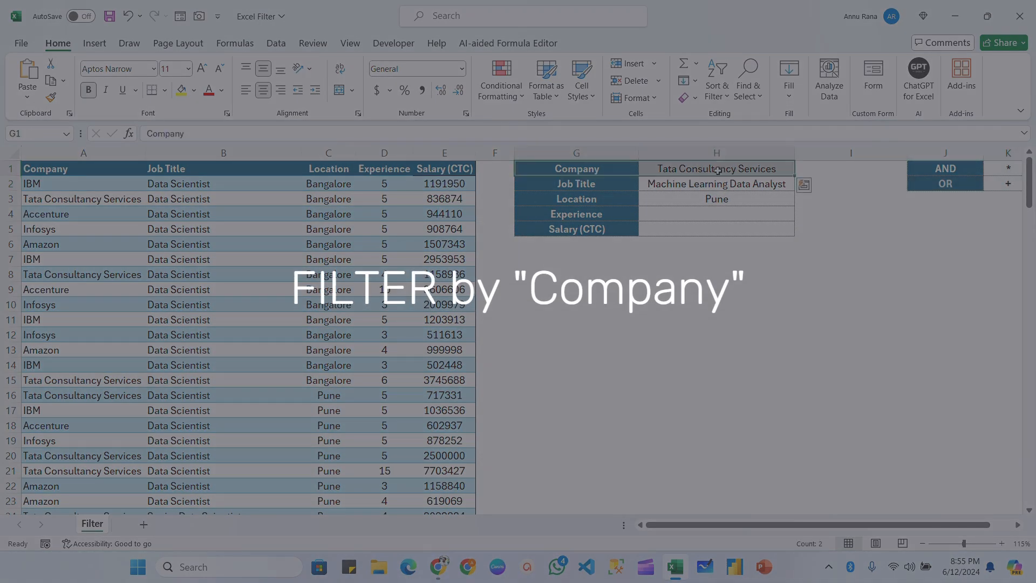
- Start a FILTER formula in cell G9 with CTC_Table as the array
{"action": "left_click", "coordinate": [540, 287]}
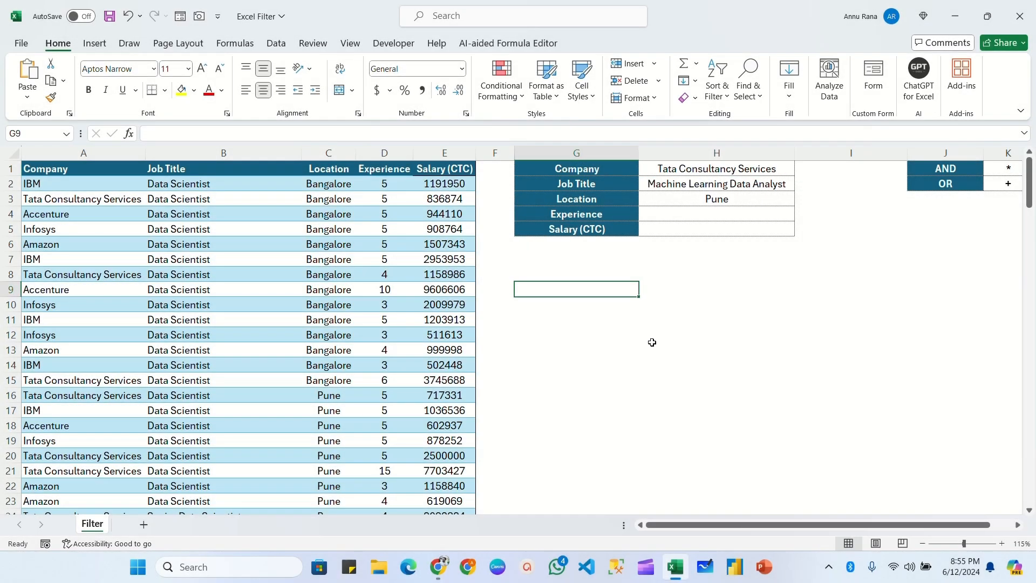
{"action": "type", "text": "=FILTER("}
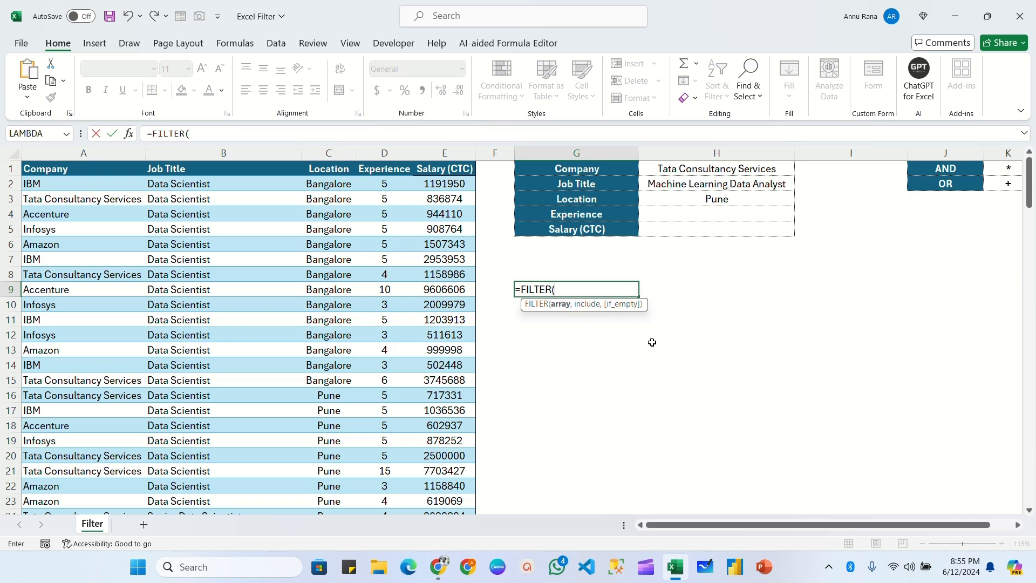
{"action": "type", "text": "ctc"}
{"action": "key", "text": "Tab"}
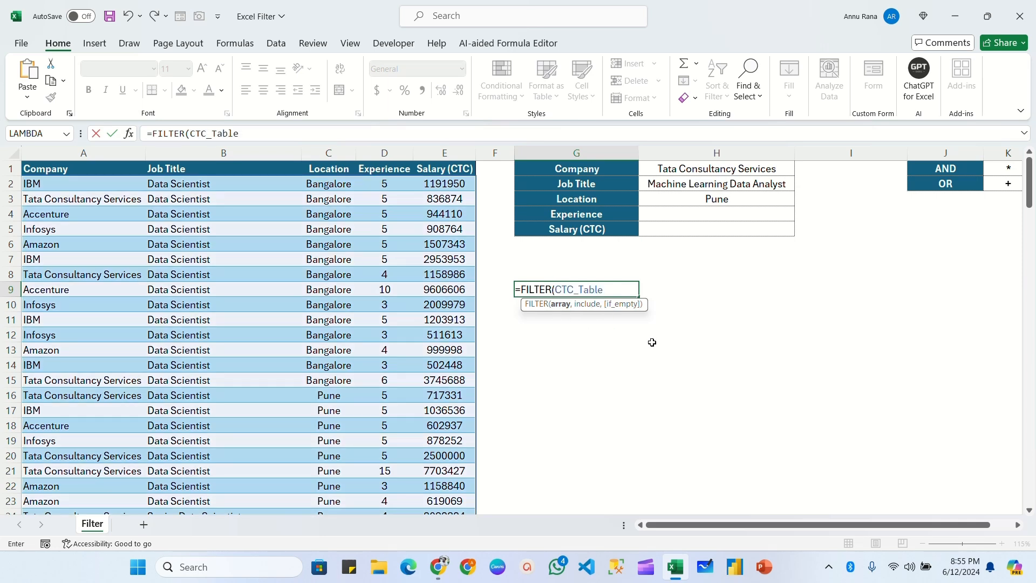
- Add the include condition CTC_Table[Company]=H1 to the FILTER formula
{"action": "type", "text": ",ctc"}
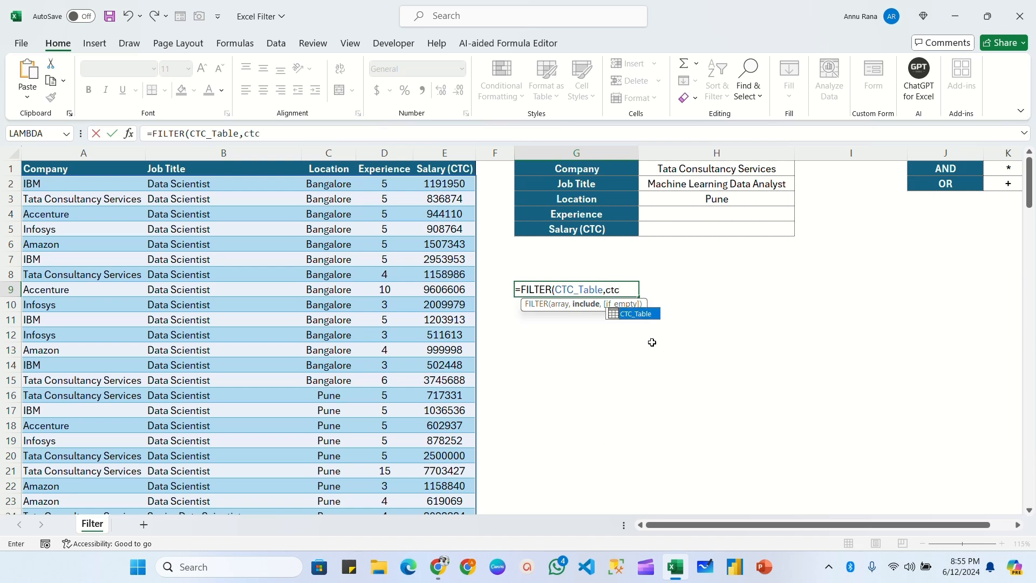
{"action": "key", "text": "Tab"}
{"action": "type", "text": "[co"}
{"action": "key", "text": "Tab"}
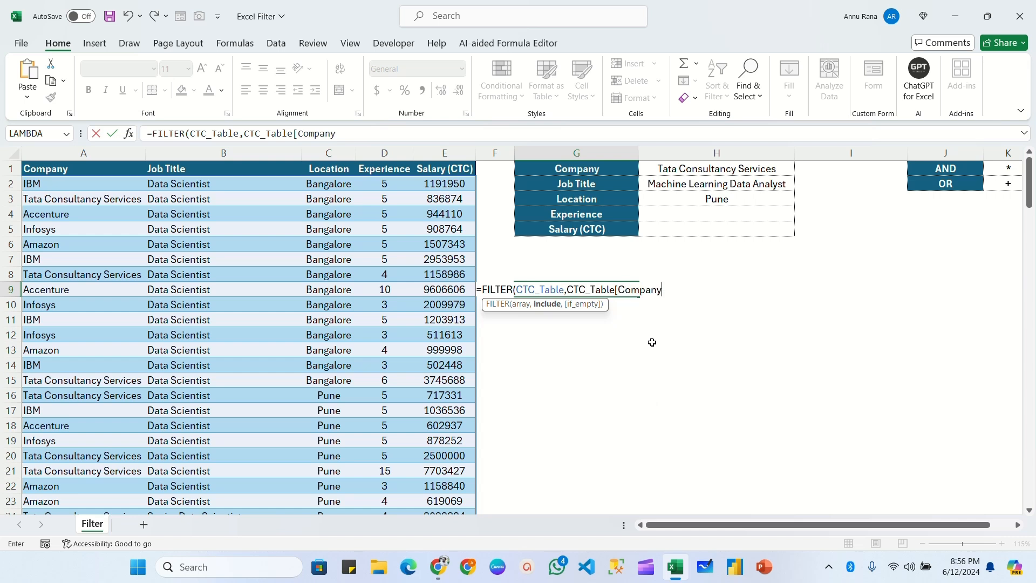
{"action": "type", "text": "]="}
{"action": "left_click", "coordinate": [714, 169]}
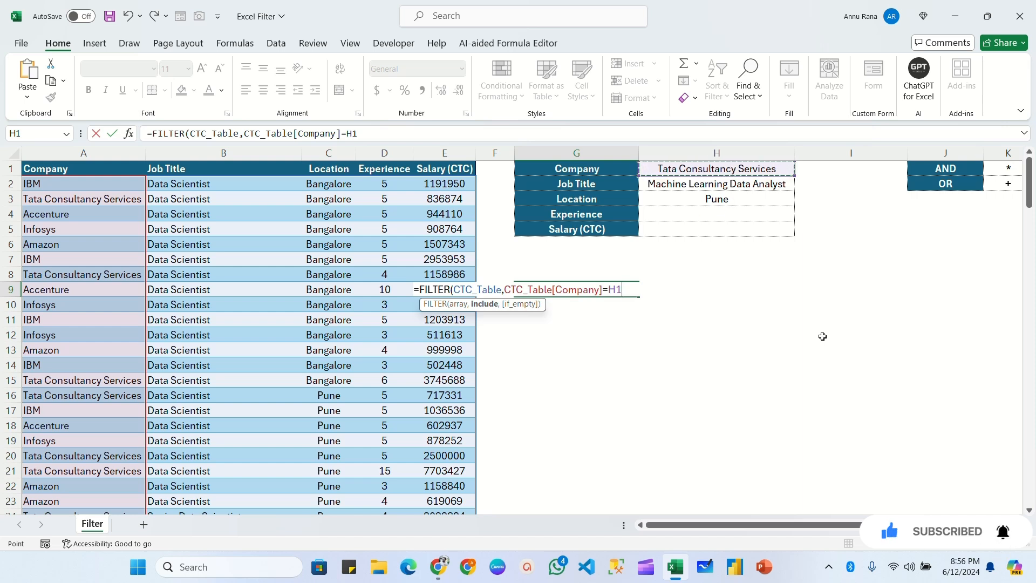
- Complete the FILTER formula with "No Data Found" as the empty-result text and review the filtered rows
{"action": "type", "text": ","}
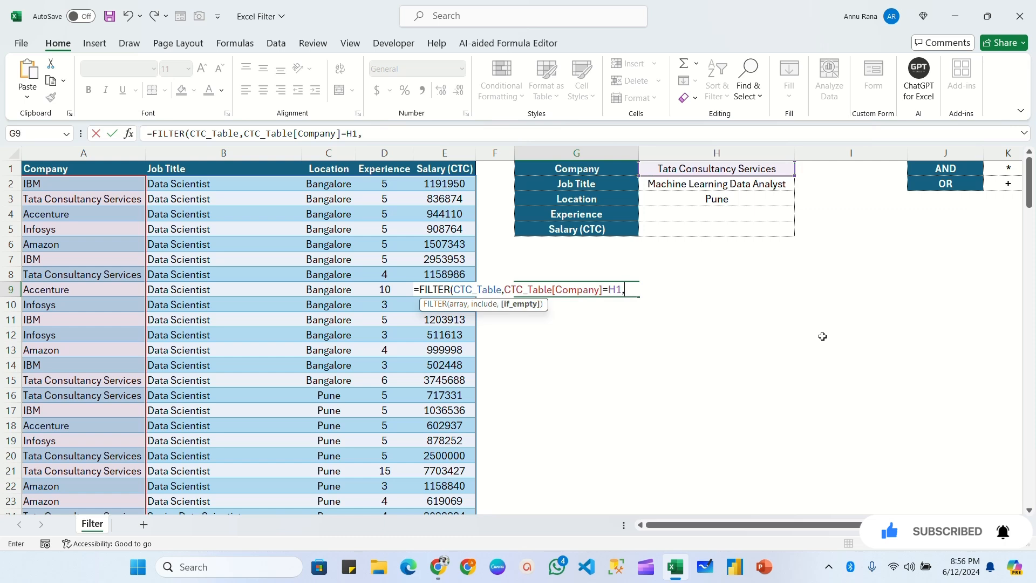
{"action": "type", "text": "\""}
{"action": "type", "text": "No Data Found\")"}
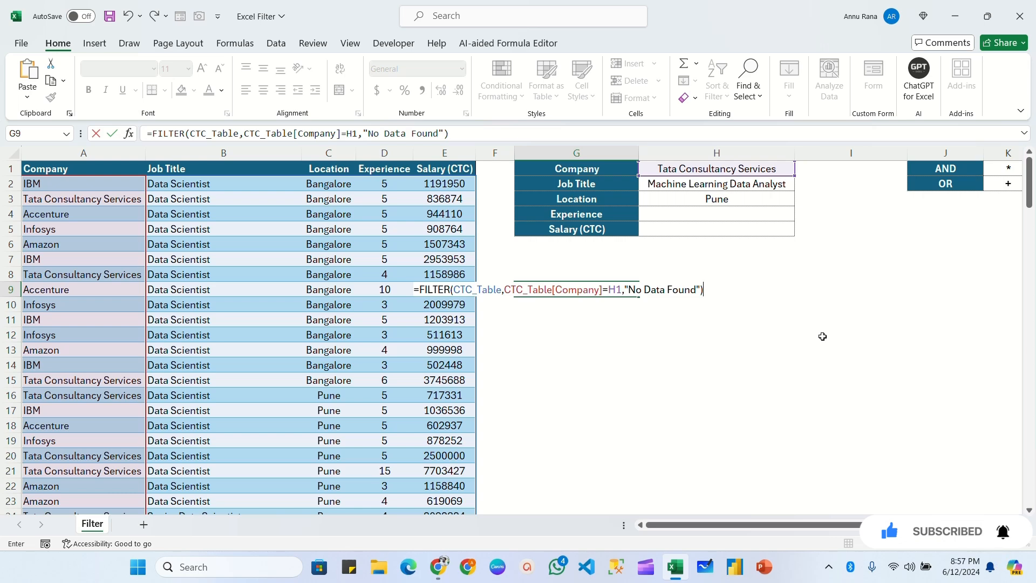
{"action": "key", "text": "Return"}
{"action": "scroll", "coordinate": [599, 334], "scroll_direction": "down", "scroll_amount": 6}
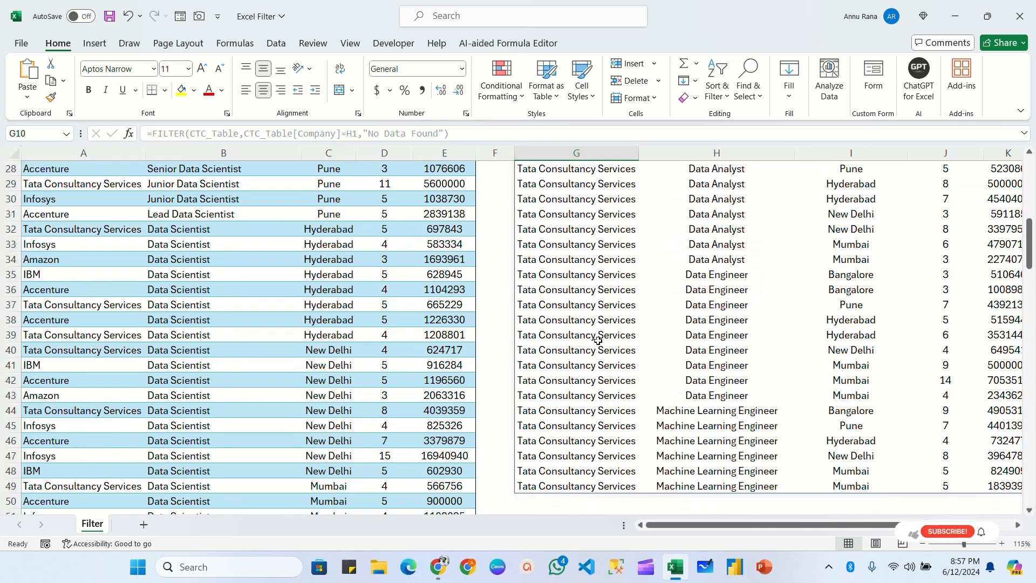
{"action": "scroll", "coordinate": [608, 293], "scroll_direction": "up", "scroll_amount": 6}
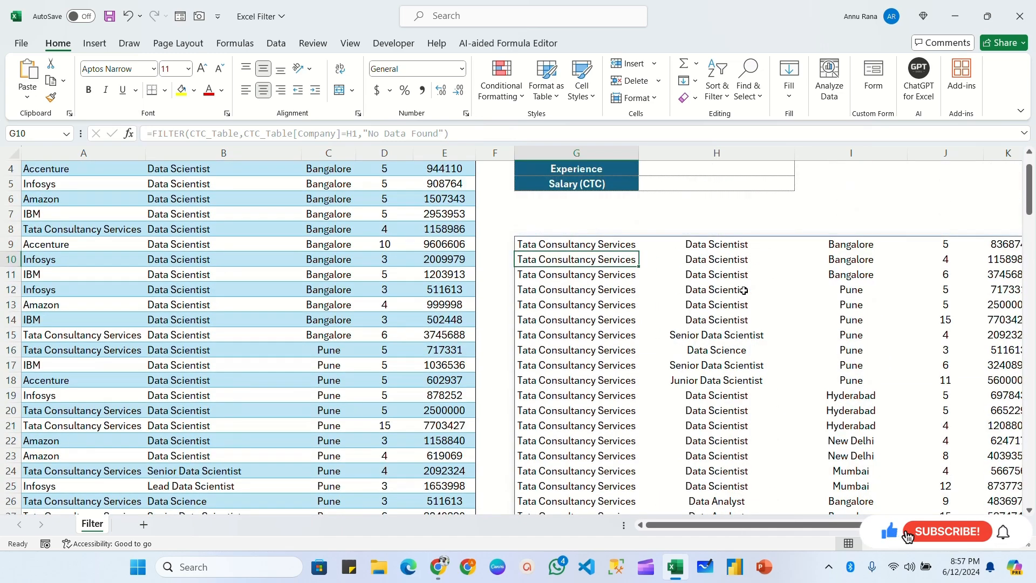
- Set the Company criterion in H1 to IBM and review the filtered rows
{"action": "left_click", "coordinate": [789, 170]}
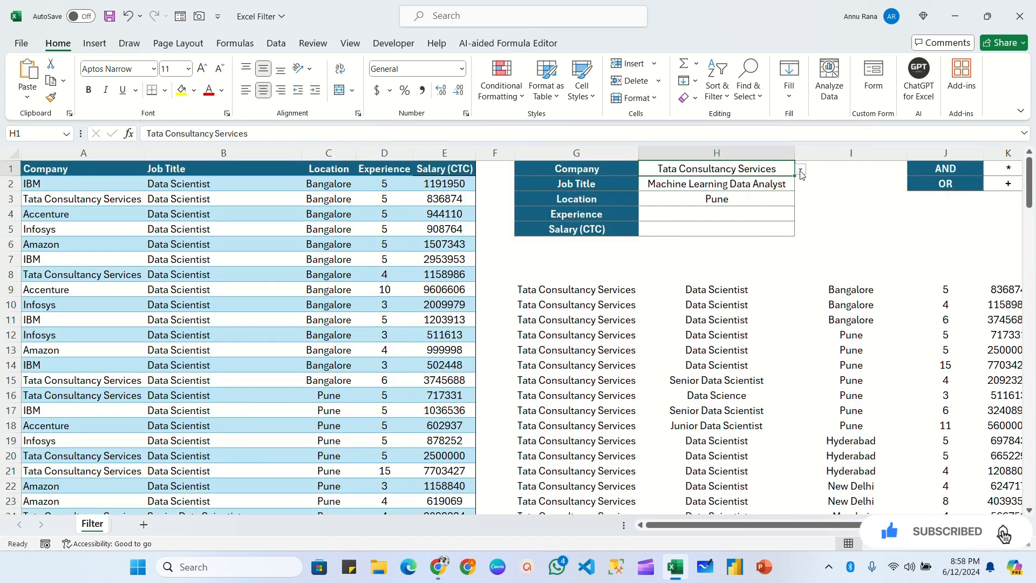
{"action": "left_click", "coordinate": [801, 170]}
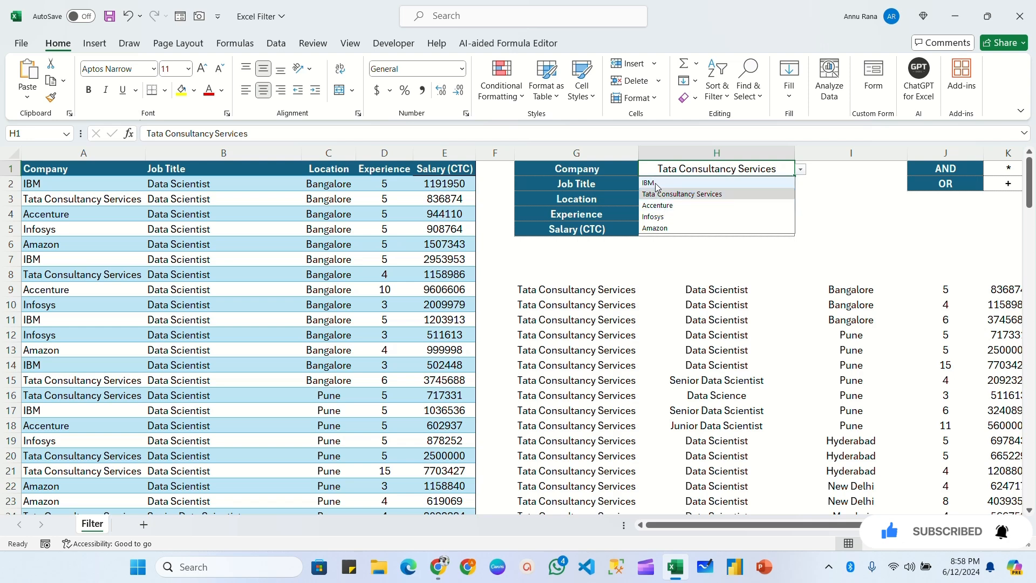
{"action": "left_click", "coordinate": [658, 183]}
{"action": "scroll", "coordinate": [649, 335], "scroll_direction": "down", "scroll_amount": 9}
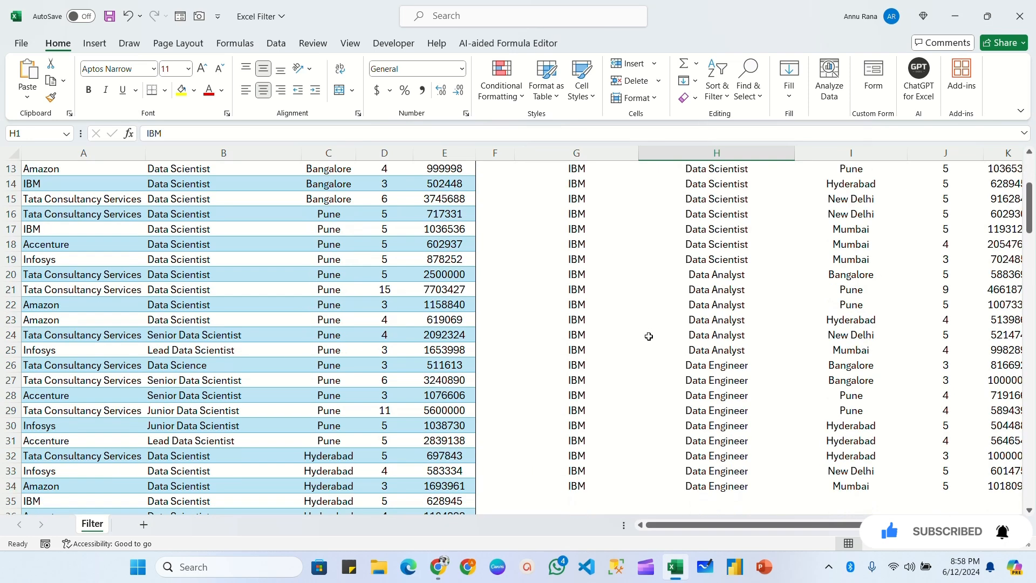
{"action": "scroll", "coordinate": [649, 335], "scroll_direction": "up", "scroll_amount": 9}
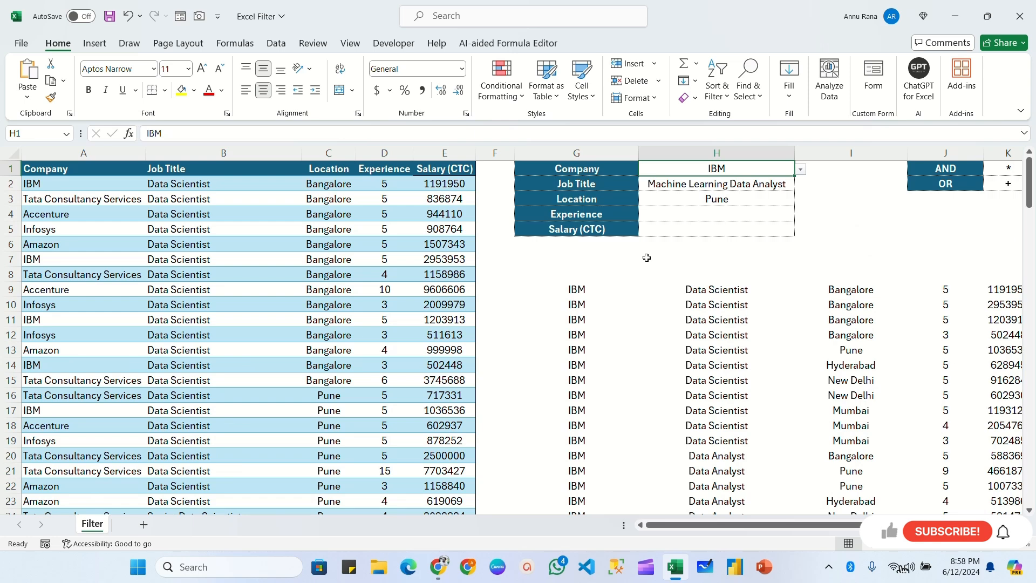
- Set the Company criterion in H1 to Infosys and check the filtered rows
{"action": "left_click", "coordinate": [800, 170]}
{"action": "left_click", "coordinate": [658, 214]}
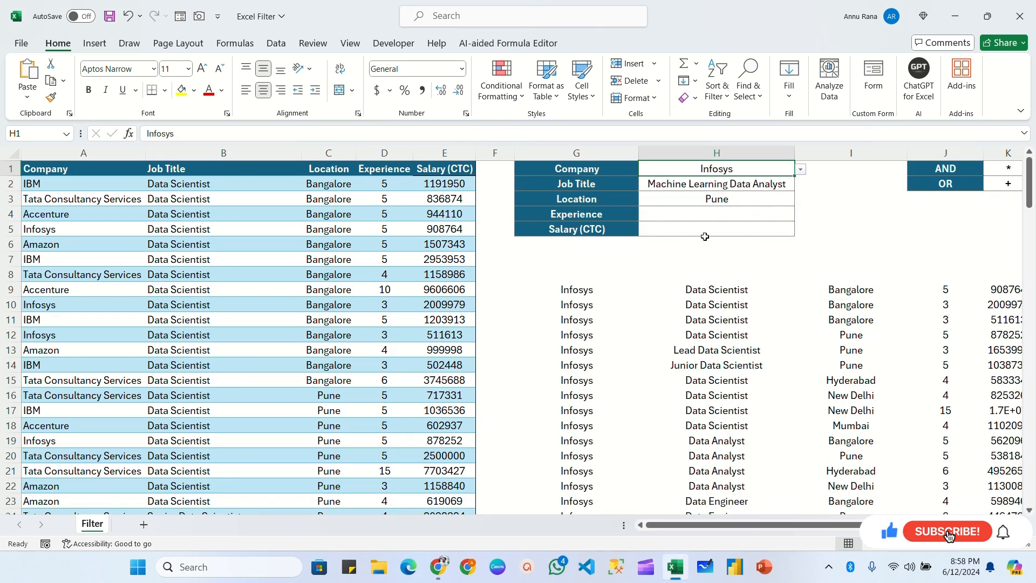
{"action": "scroll", "coordinate": [629, 361], "scroll_direction": "down", "scroll_amount": 3}
{"action": "scroll", "coordinate": [624, 377], "scroll_direction": "up", "scroll_amount": 3}
- Review the FILTER formula in G9 and the AND operator symbol in K1
{"action": "left_click", "coordinate": [582, 290]}
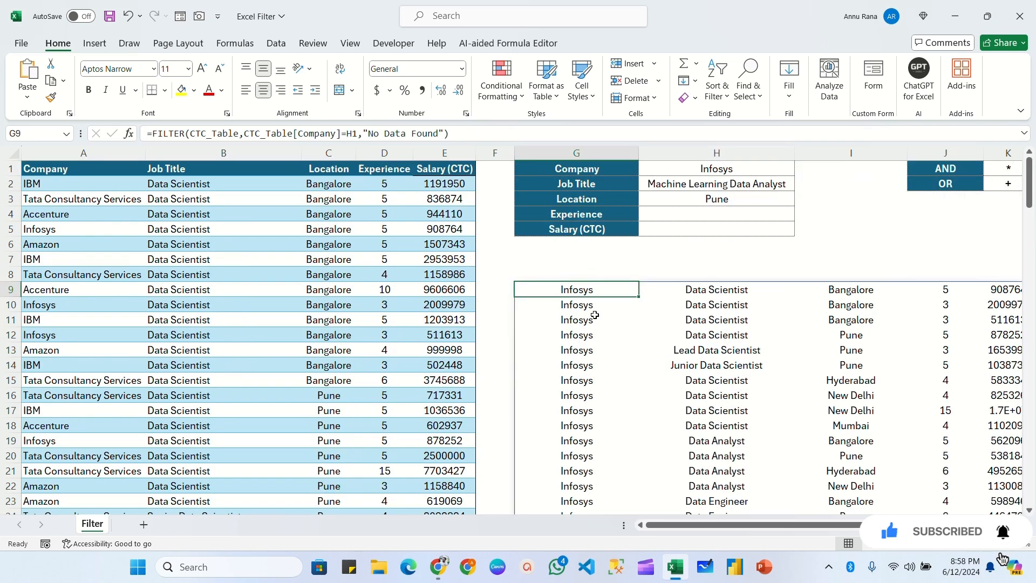
{"action": "key", "text": "F2"}
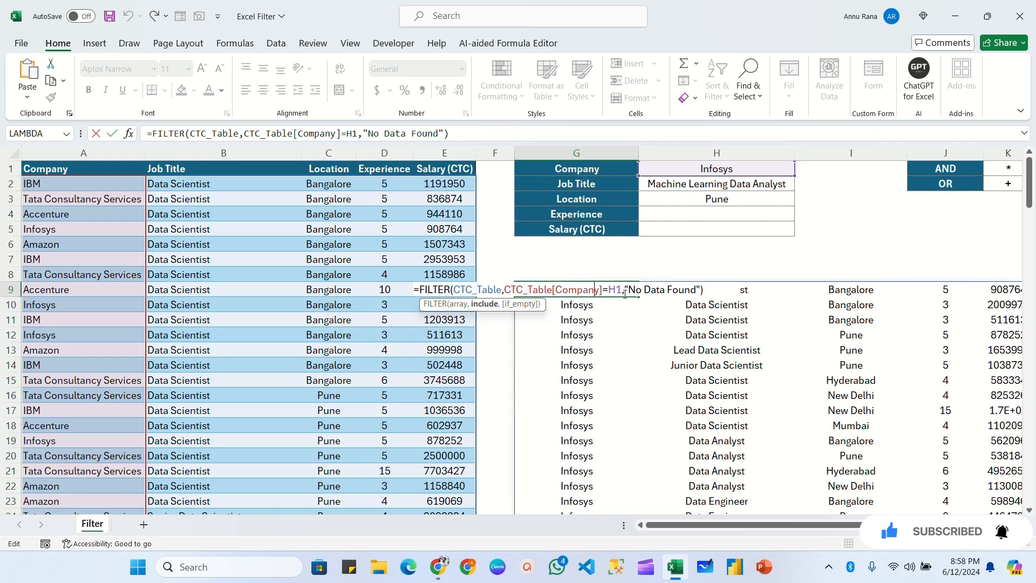
{"action": "key", "text": "Return"}
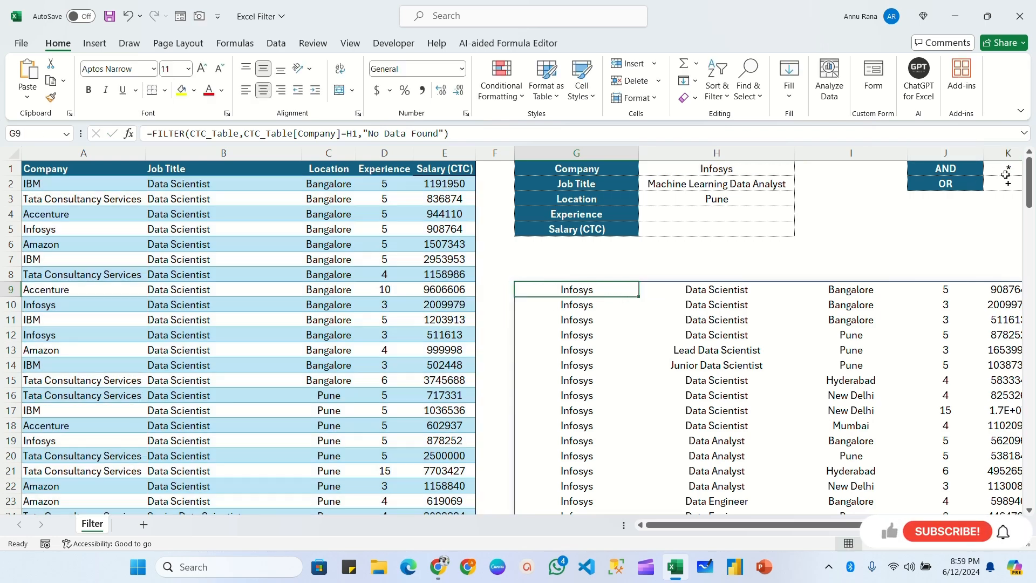
{"action": "left_click", "coordinate": [1004, 170]}
{"action": "scroll", "coordinate": [1007, 183], "scroll_direction": "right", "scroll_amount": 1}
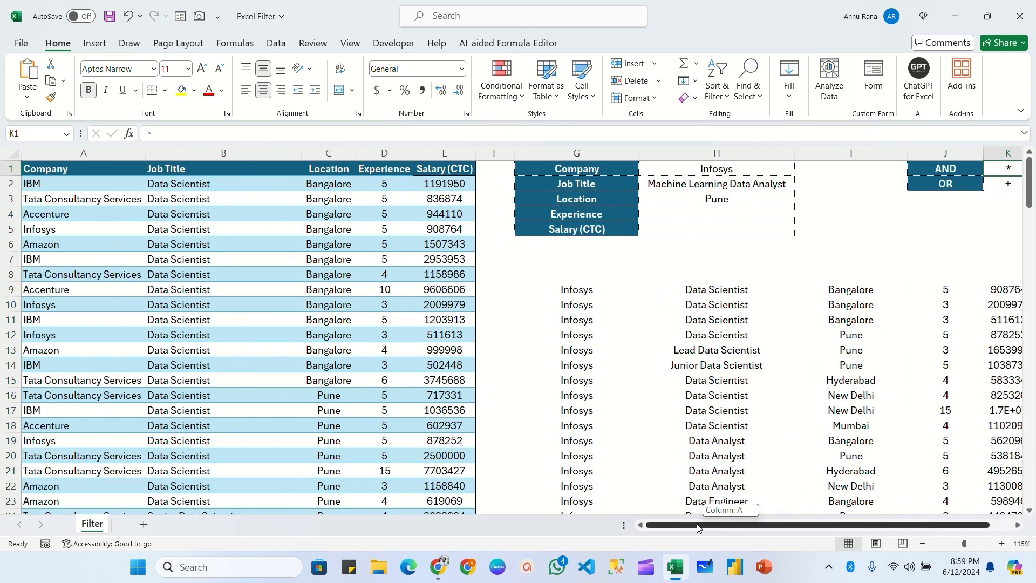
- Extend the include condition of the G9 formula with *CTC_Table[Job Title]=H2 so it filters by company and job title
{"action": "left_click", "coordinate": [593, 289]}
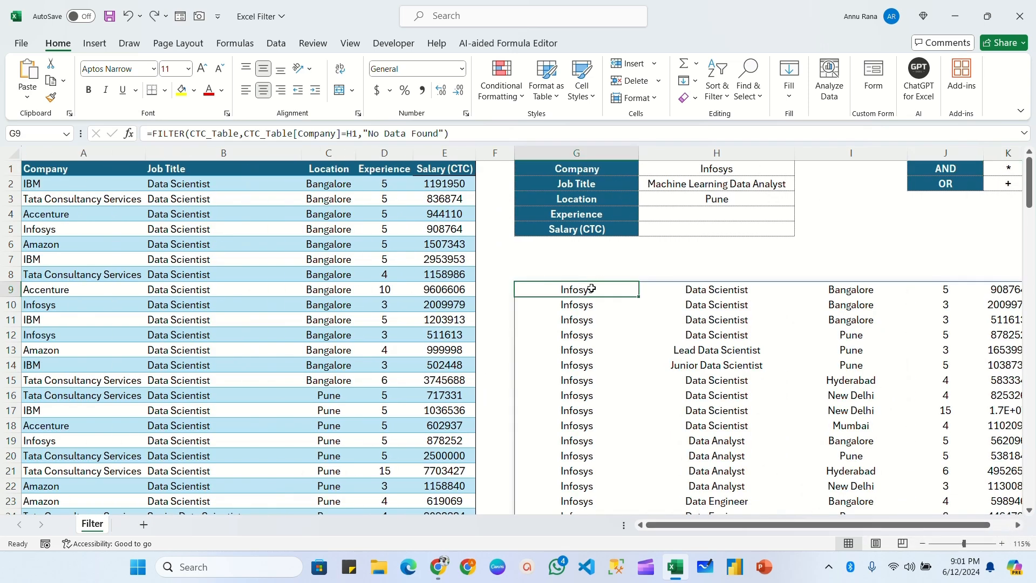
{"action": "double_click", "coordinate": [592, 290]}
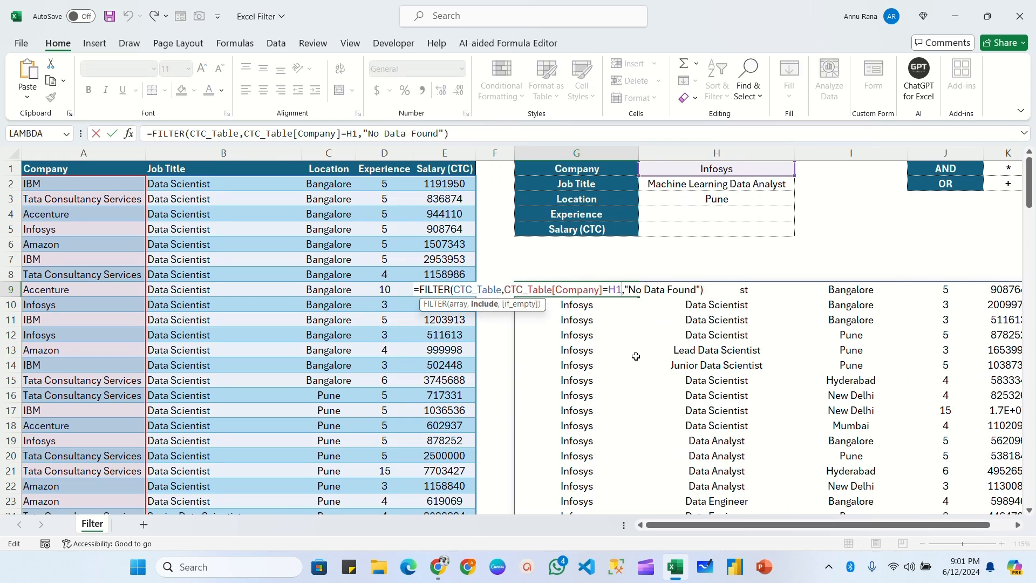
{"action": "type", "text": "*"}
{"action": "type", "text": "CTC_Table"}
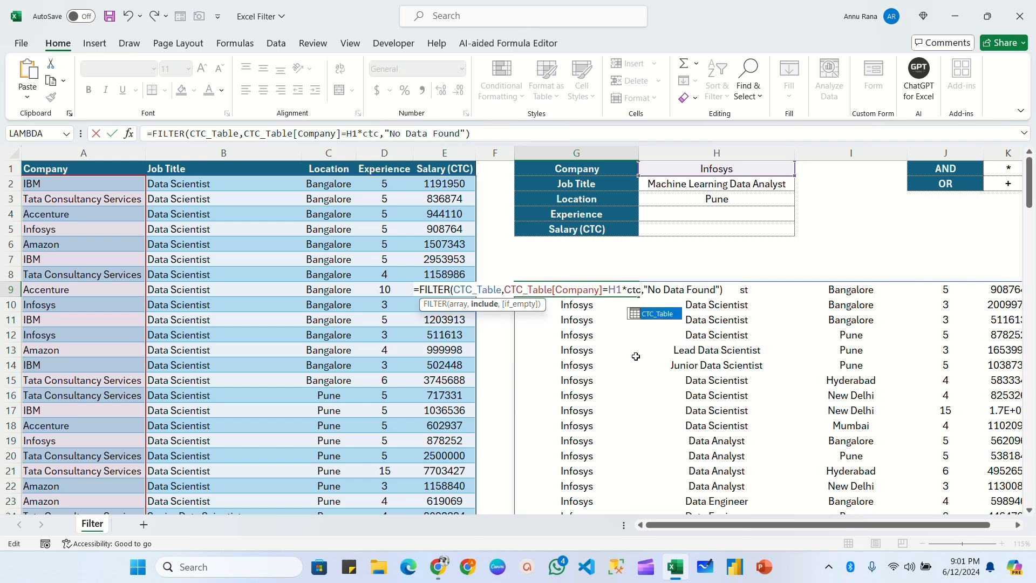
{"action": "type", "text": "["}
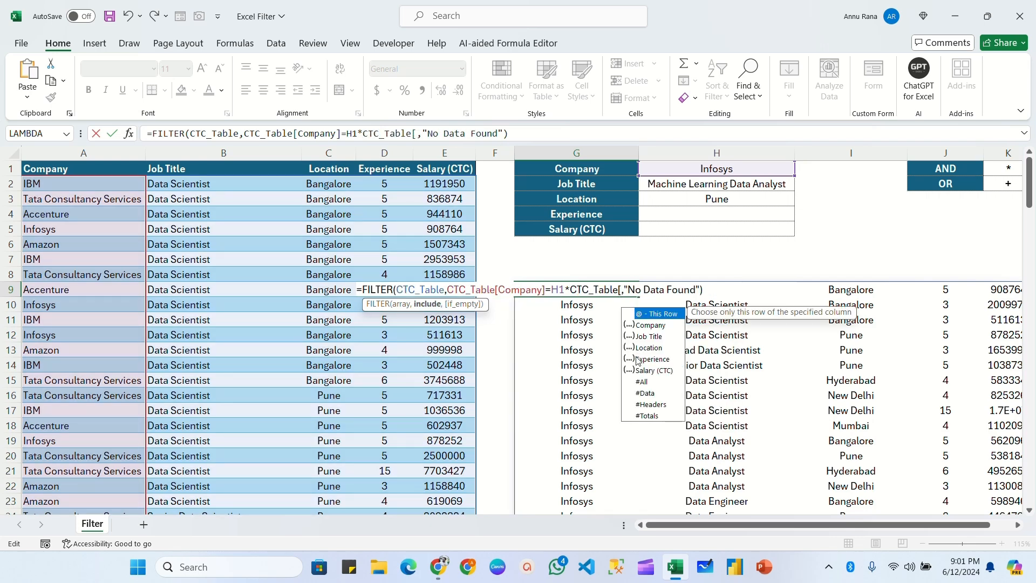
{"action": "type", "text": "jo"}
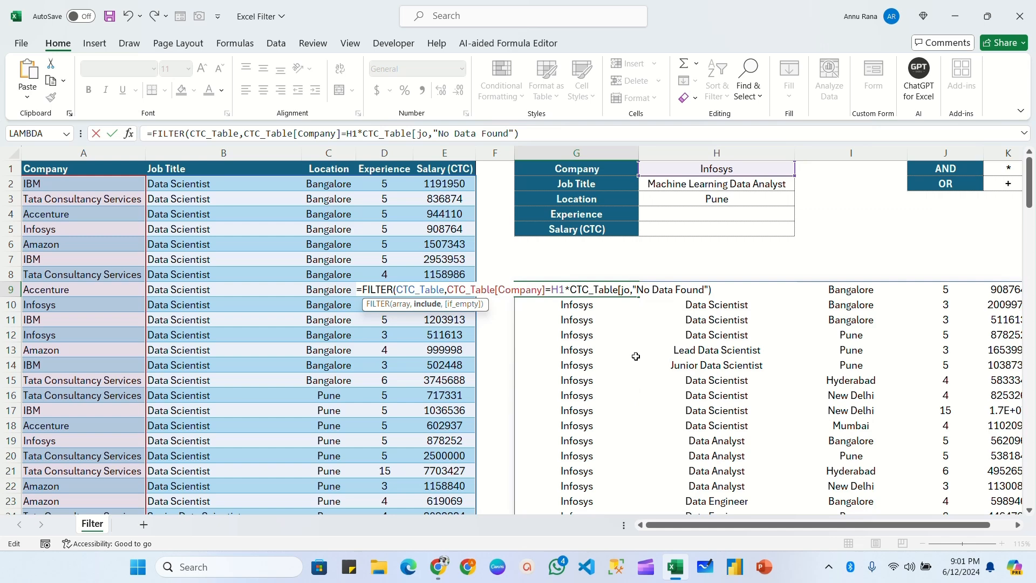
{"action": "key", "text": "Tab"}
{"action": "type", "text": "]=H2"}
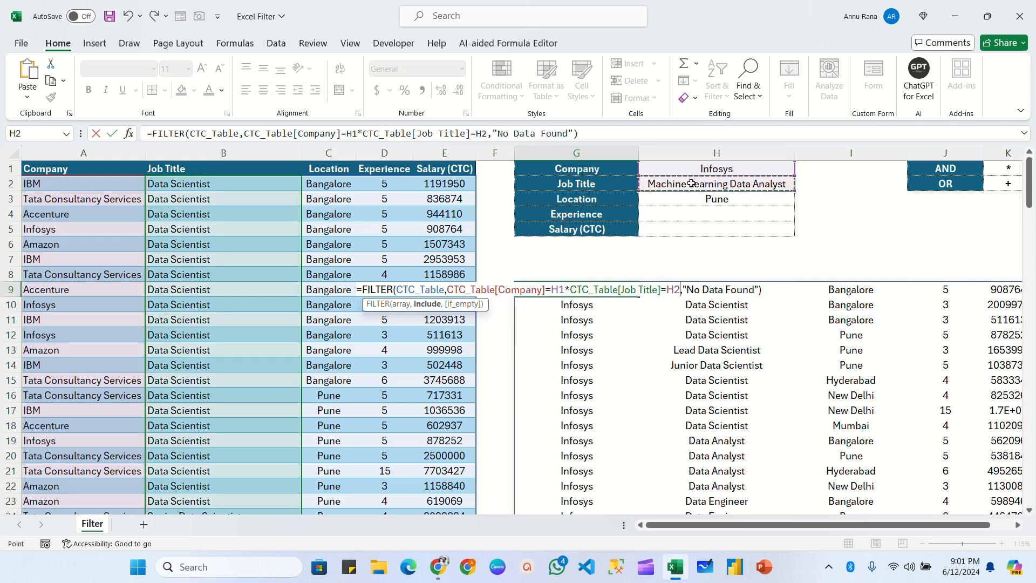
{"action": "key", "text": "Return"}
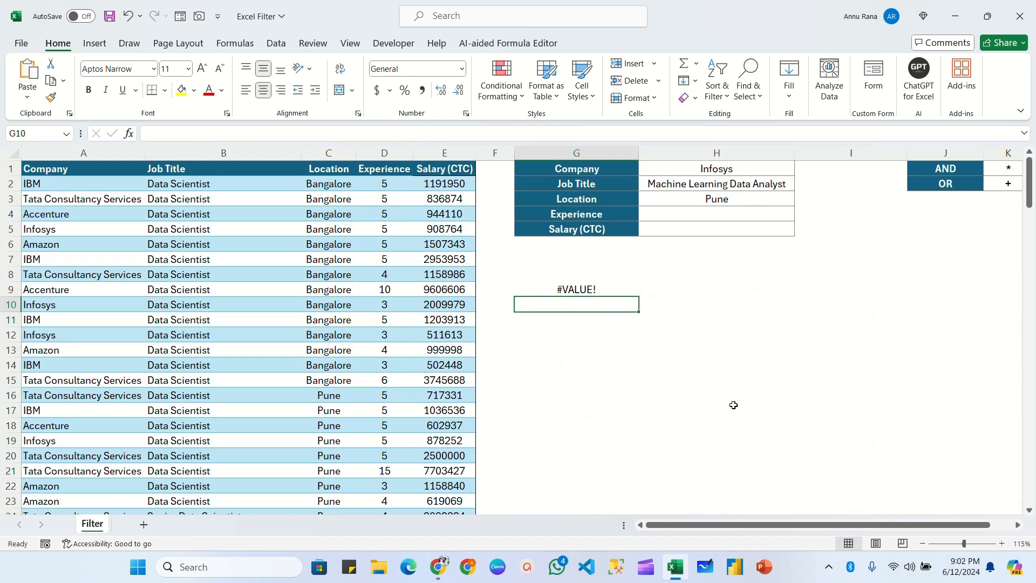
- Wrap the company and job title conditions of the G9 FILTER formula each in their own parentheses
{"action": "left_click", "coordinate": [579, 291]}
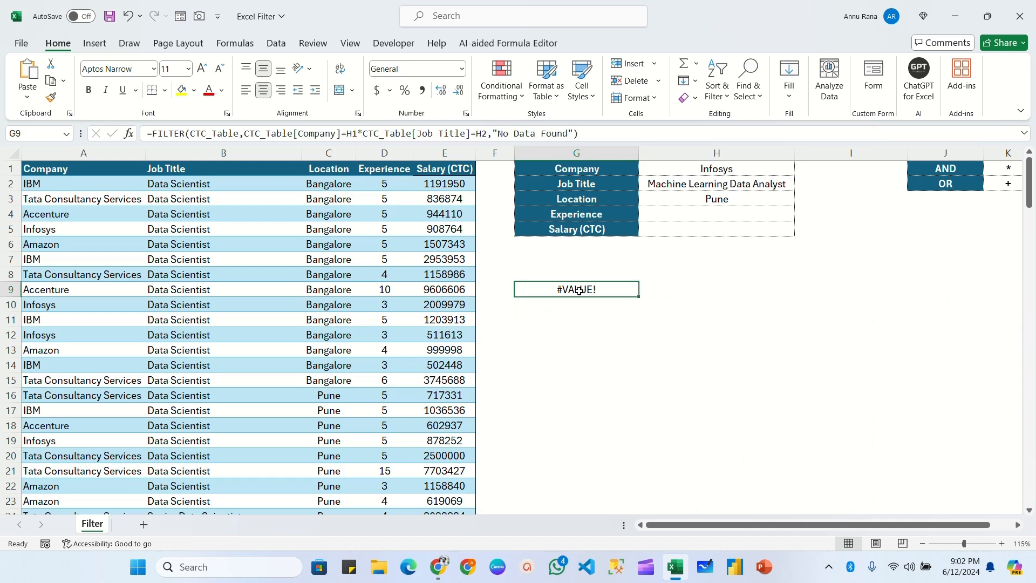
{"action": "double_click", "coordinate": [579, 291]}
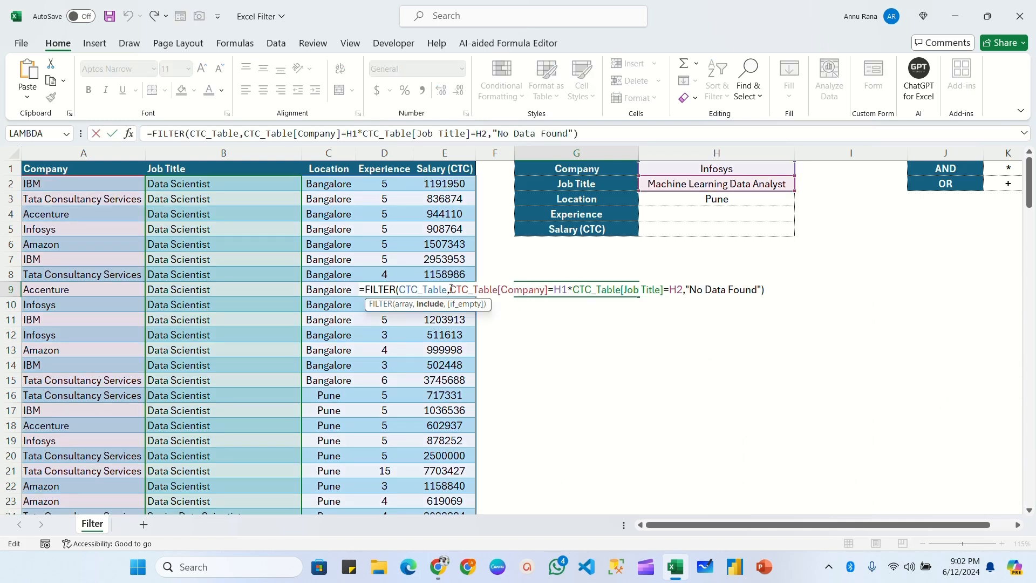
{"action": "type", "text": "("}
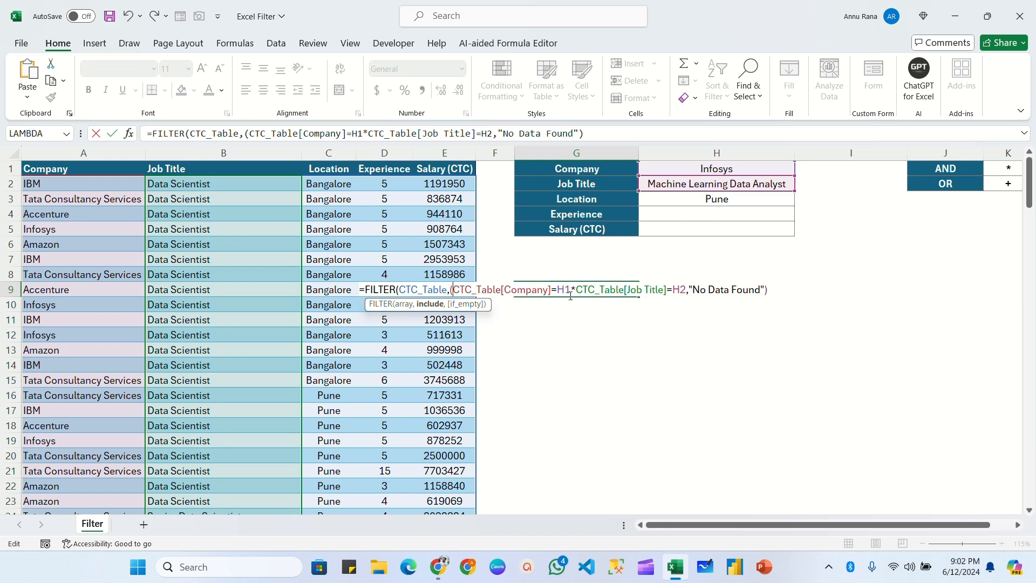
{"action": "type", "text": ")"}
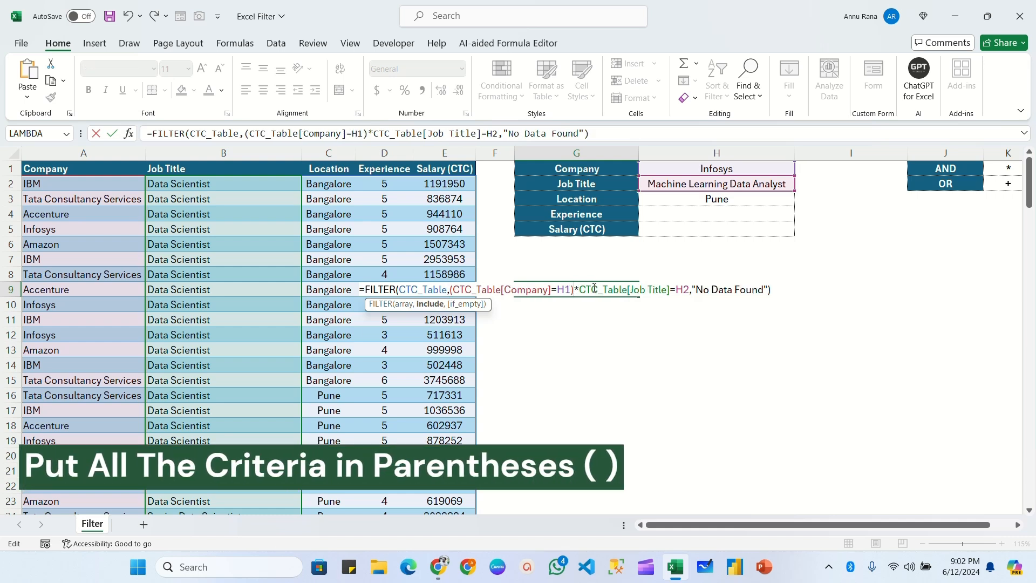
{"action": "type", "text": "("}
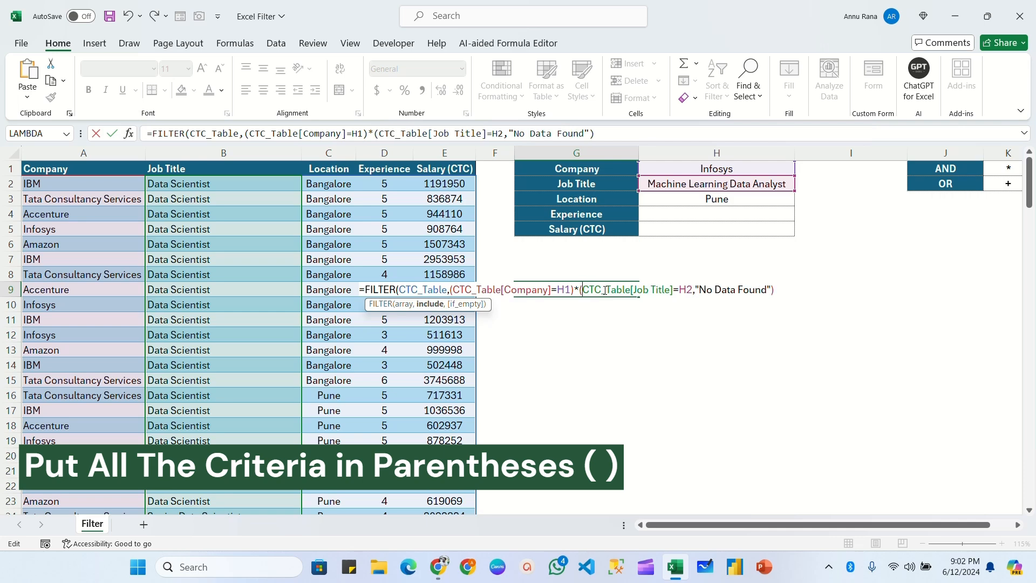
{"action": "type", "text": ")"}
{"action": "key", "text": "Return"}
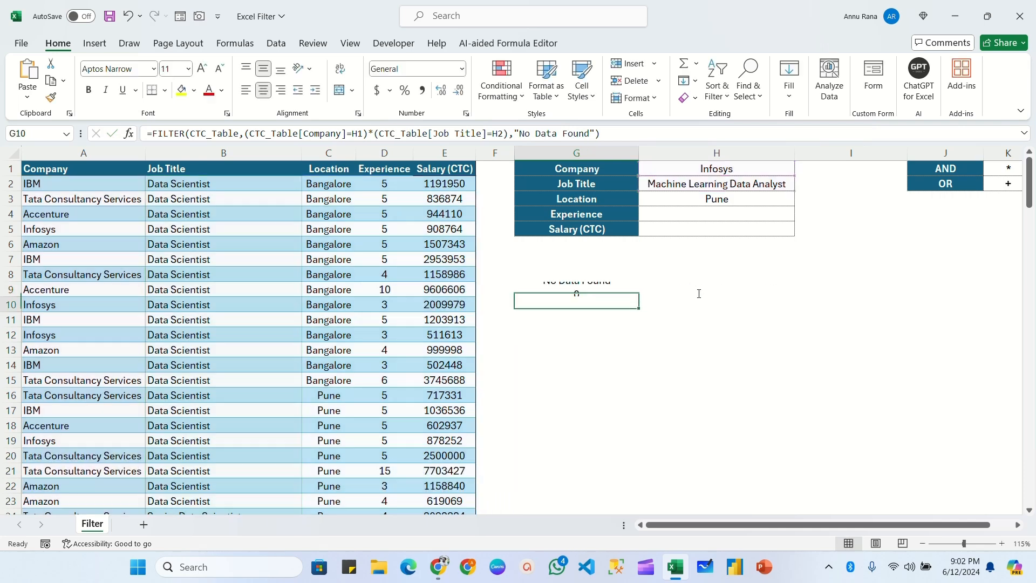
{"action": "left_click", "coordinate": [597, 291]}
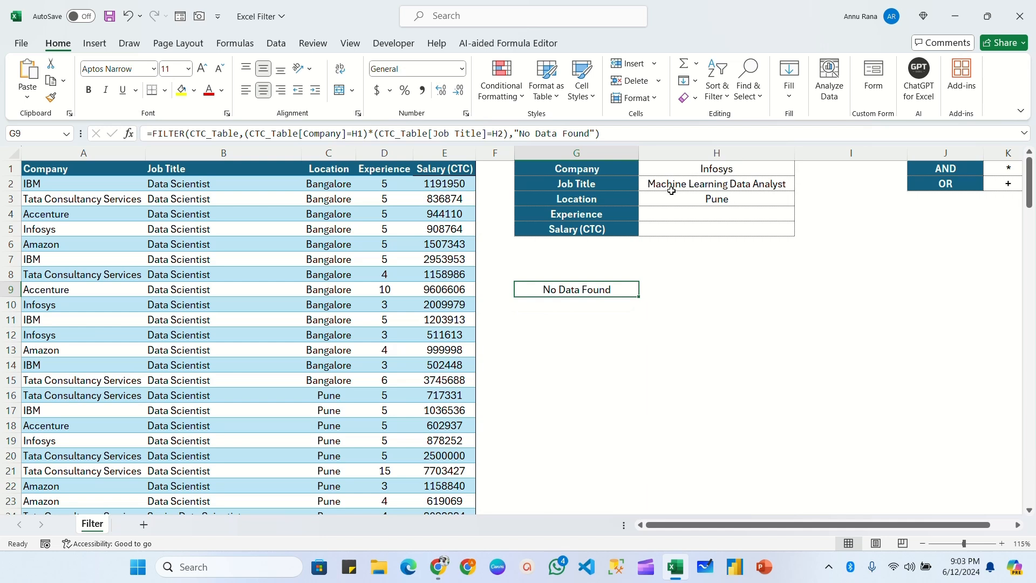
- Set the Job Title criterion in H2 to Data Scientist and check the filtered rows against both criteria
{"action": "left_click", "coordinate": [776, 185]}
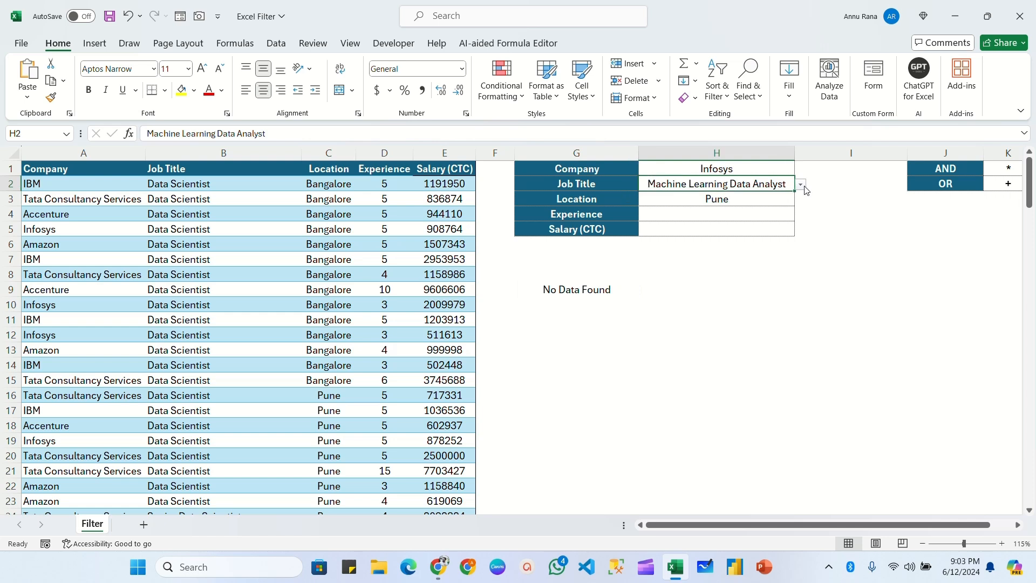
{"action": "left_click", "coordinate": [801, 185]}
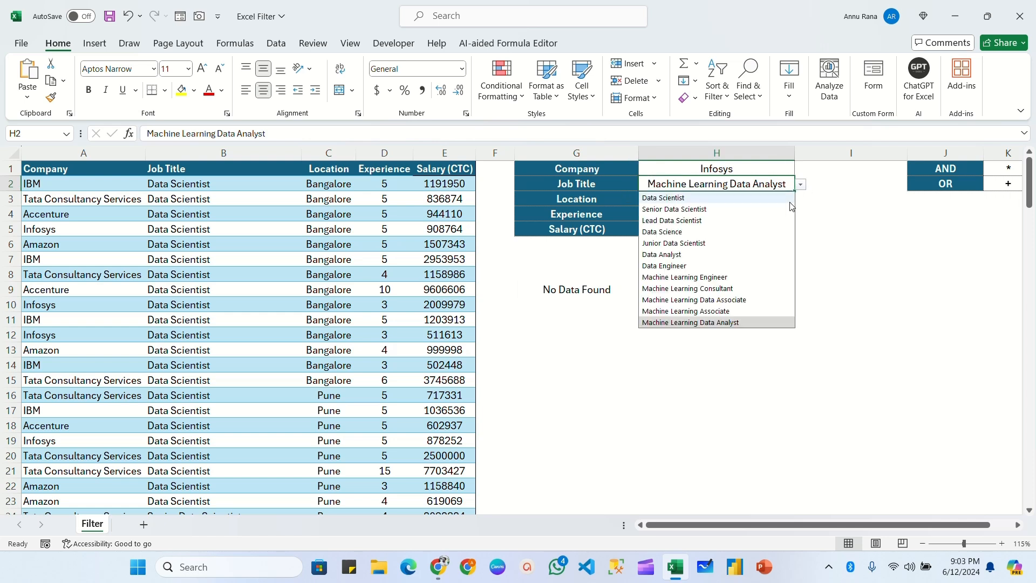
{"action": "left_click", "coordinate": [667, 201]}
{"action": "left_click_drag", "start_coordinate": [573, 289], "coordinate": [1008, 396]}
{"action": "left_click", "coordinate": [723, 169]}
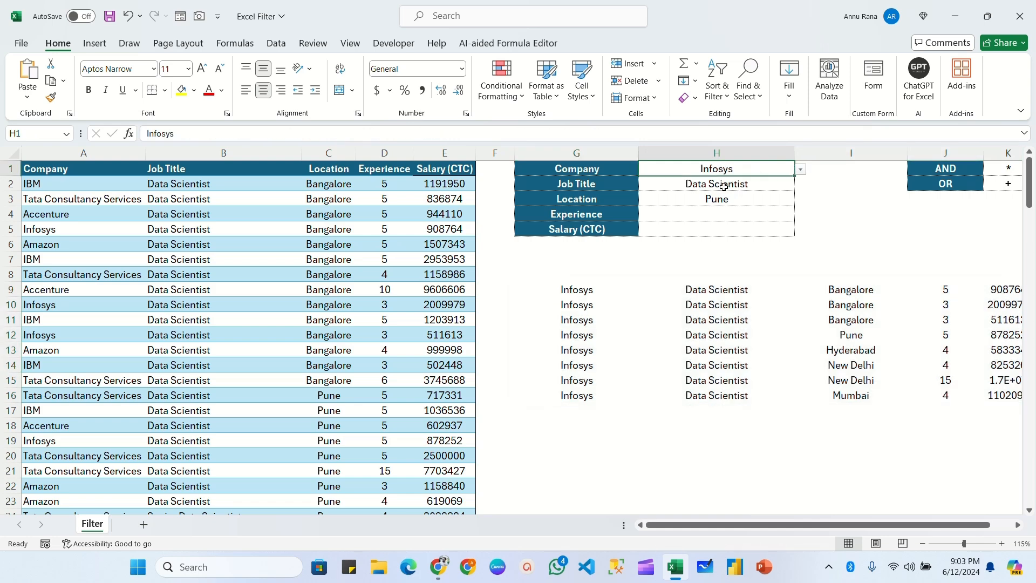
{"action": "left_click", "coordinate": [723, 185]}
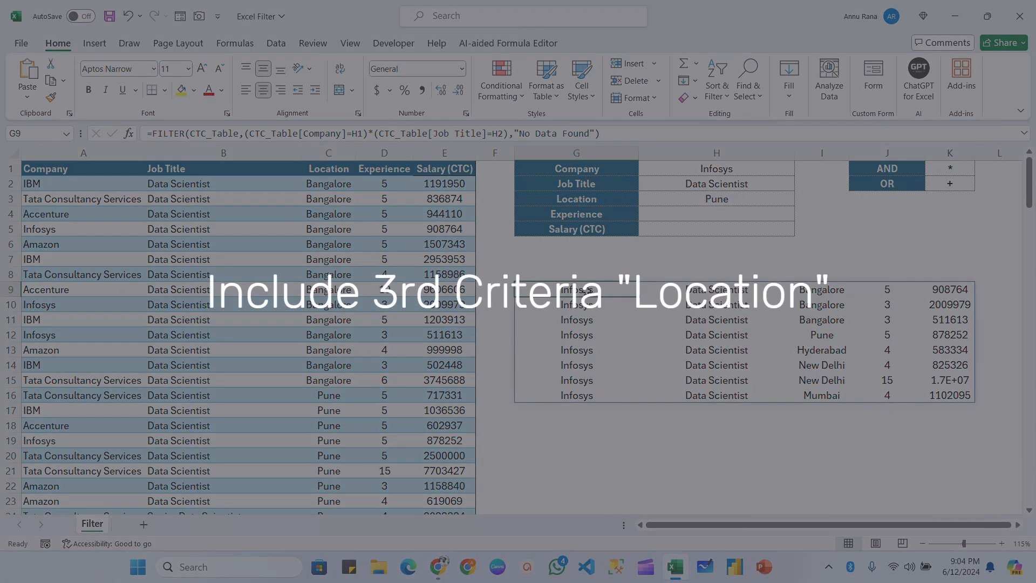
- Add *(CTC_Table[Location]=H3) to the include condition of the G9 formula and check the result against the three criteria
{"action": "double_click", "coordinate": [587, 289]}
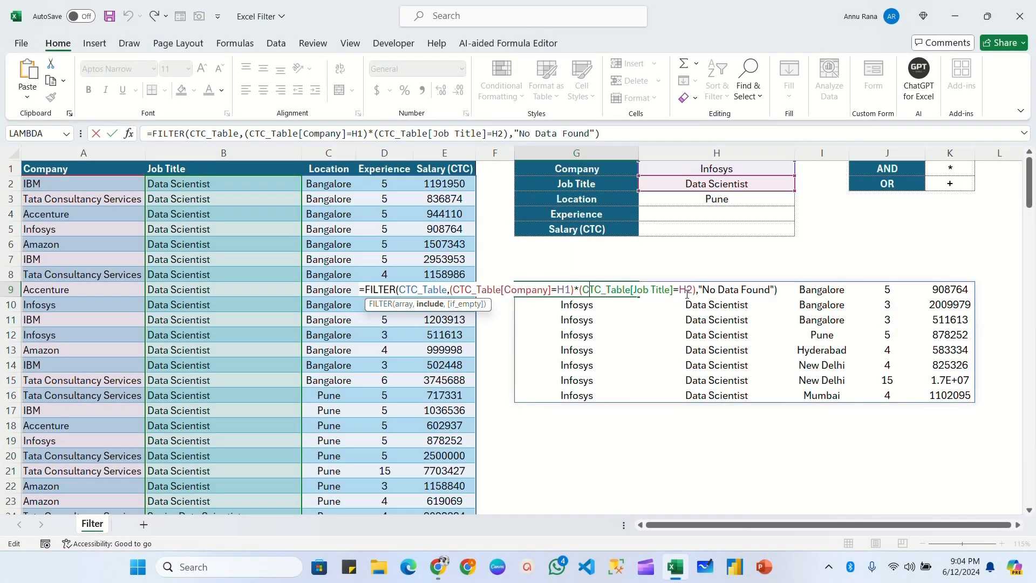
{"action": "left_click", "coordinate": [696, 291]}
{"action": "type", "text": "*"}
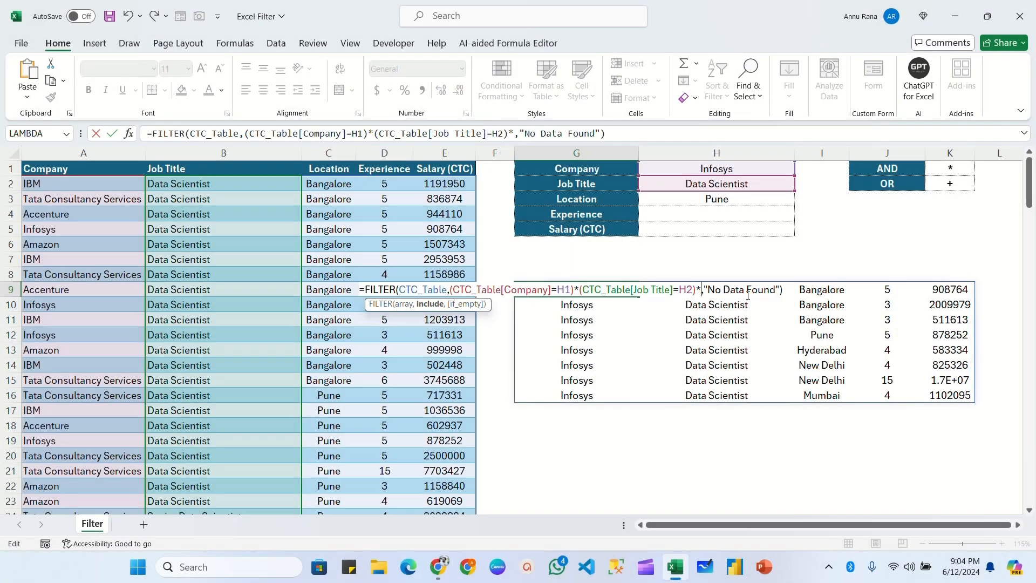
{"action": "type", "text": "("}
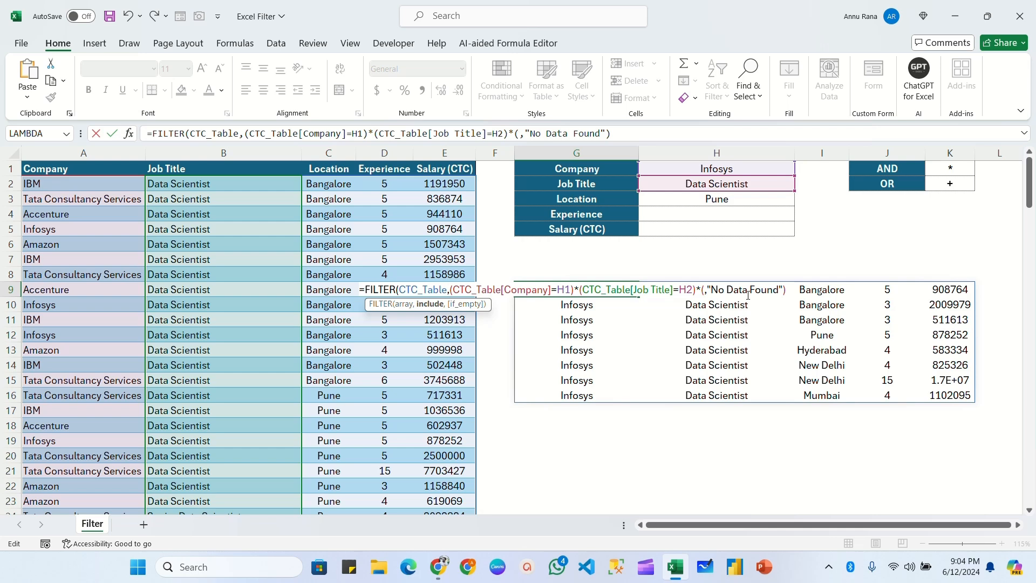
{"action": "type", "text": "CTC_Table["}
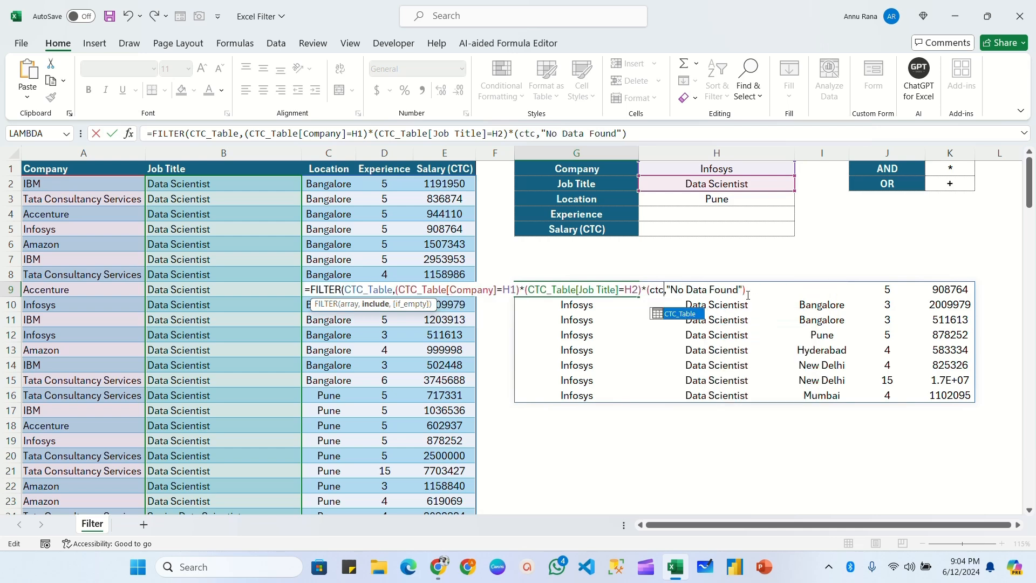
{"action": "type", "text": "Lo"}
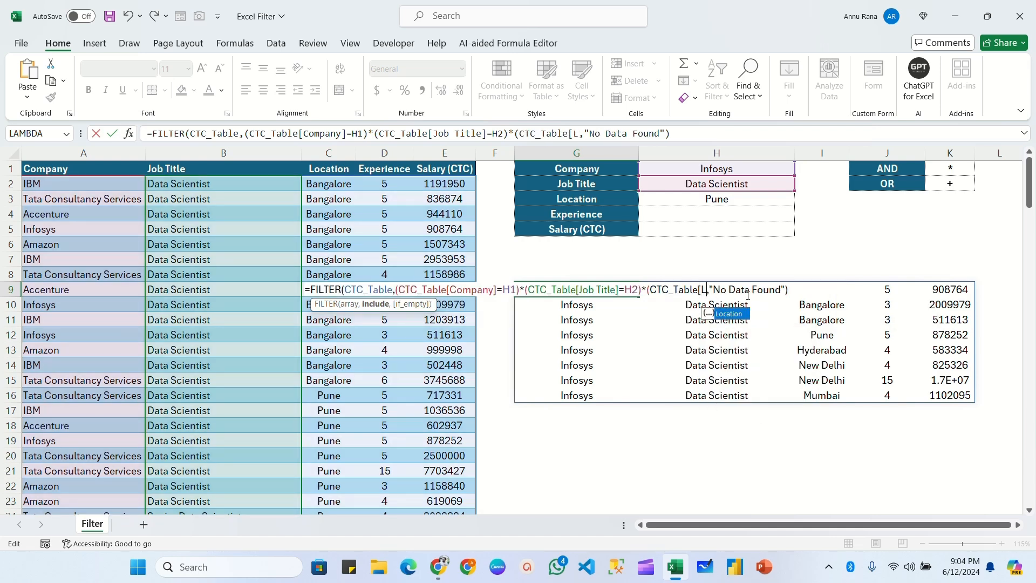
{"action": "key", "text": "Tab"}
{"action": "type", "text": "="}
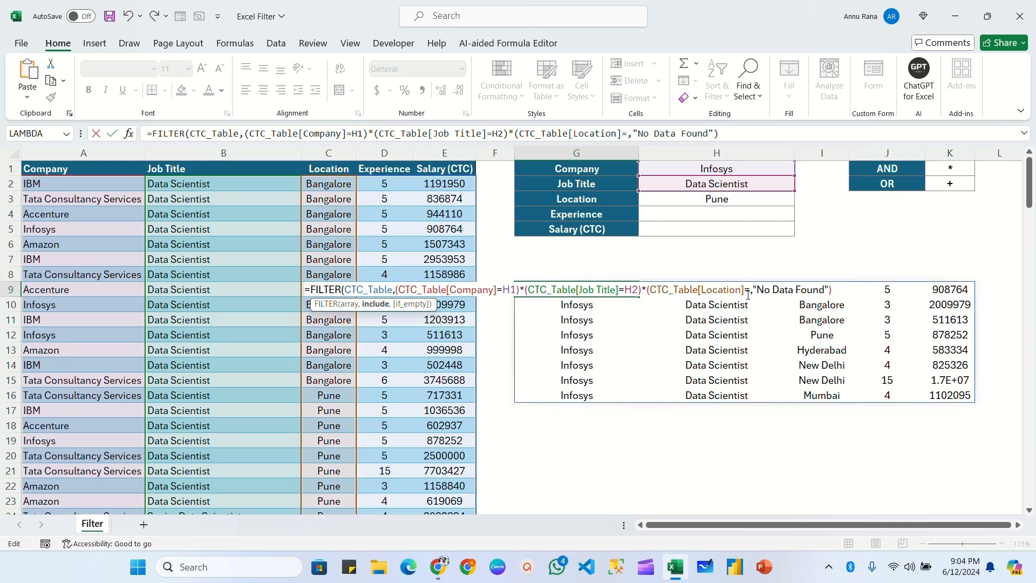
{"action": "left_click", "coordinate": [717, 198]}
{"action": "type", "text": ")"}
{"action": "key", "text": "Return"}
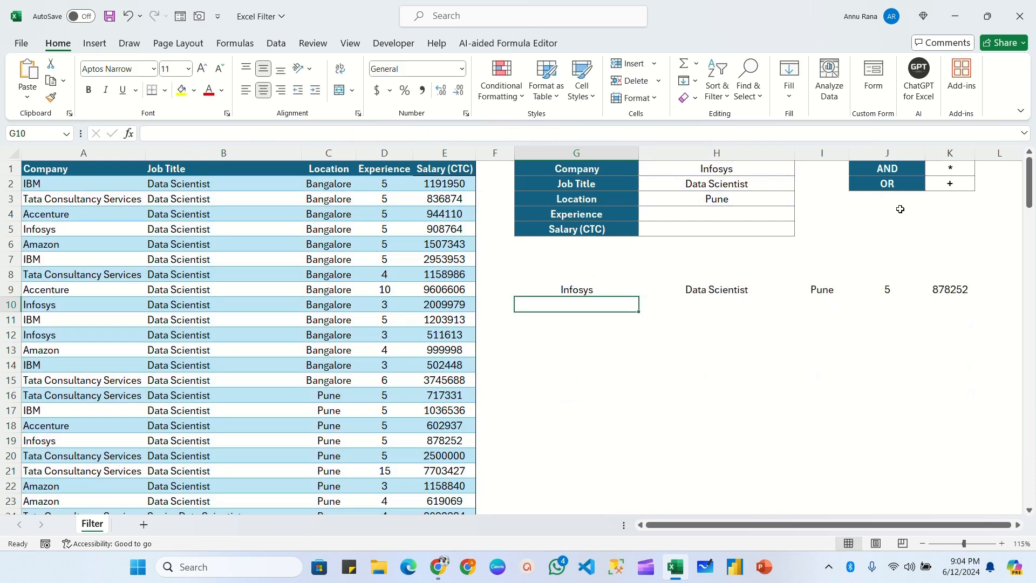
{"action": "left_click", "coordinate": [602, 293]}
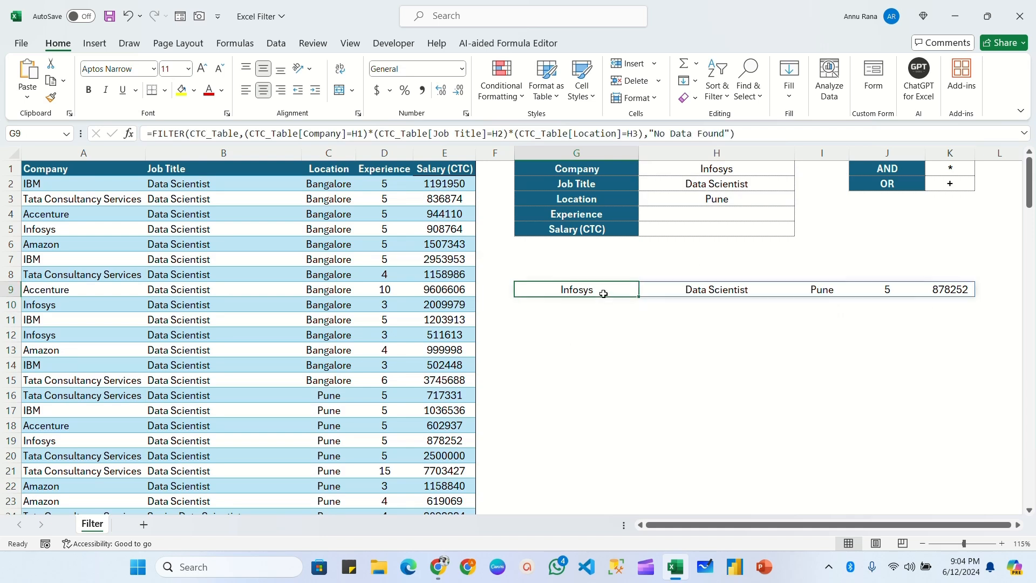
{"action": "left_click_drag", "start_coordinate": [737, 168], "coordinate": [734, 201]}
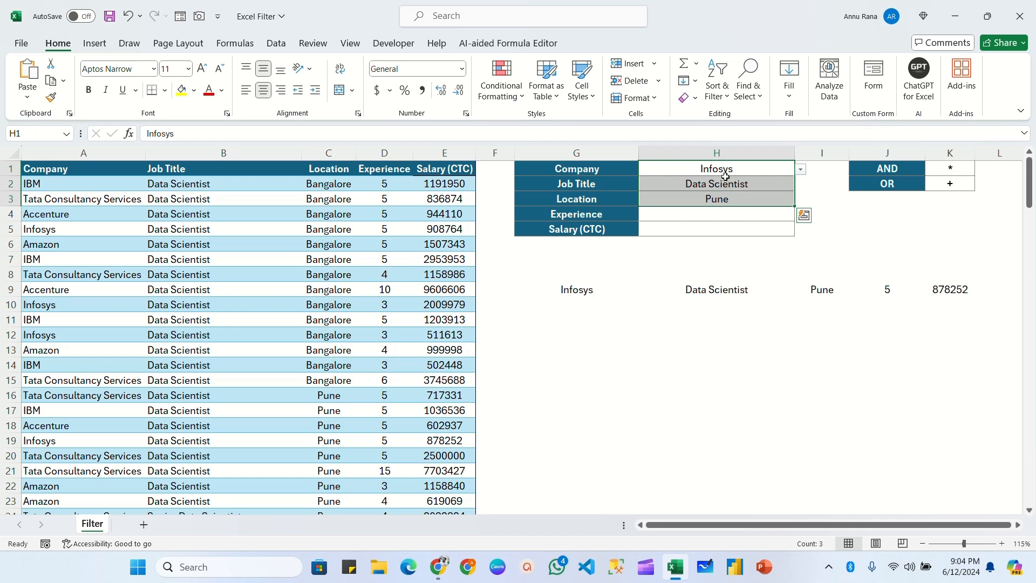
{"action": "left_click", "coordinate": [636, 289]}
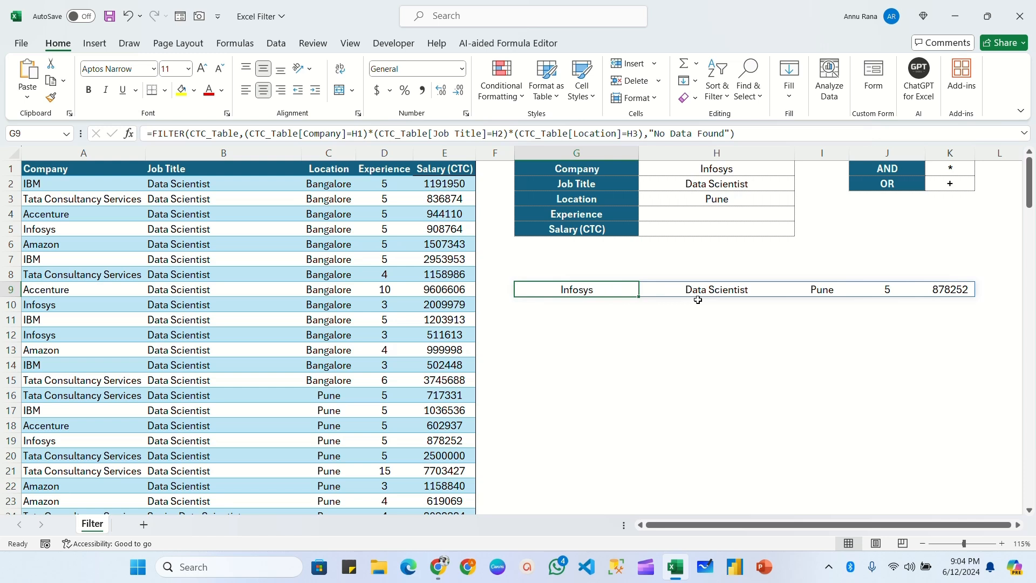
- Test the Location criterion in H3 with Hyderabad and New Delhi, ending on Bangalore
{"action": "left_click", "coordinate": [757, 201]}
{"action": "left_click", "coordinate": [800, 200]}
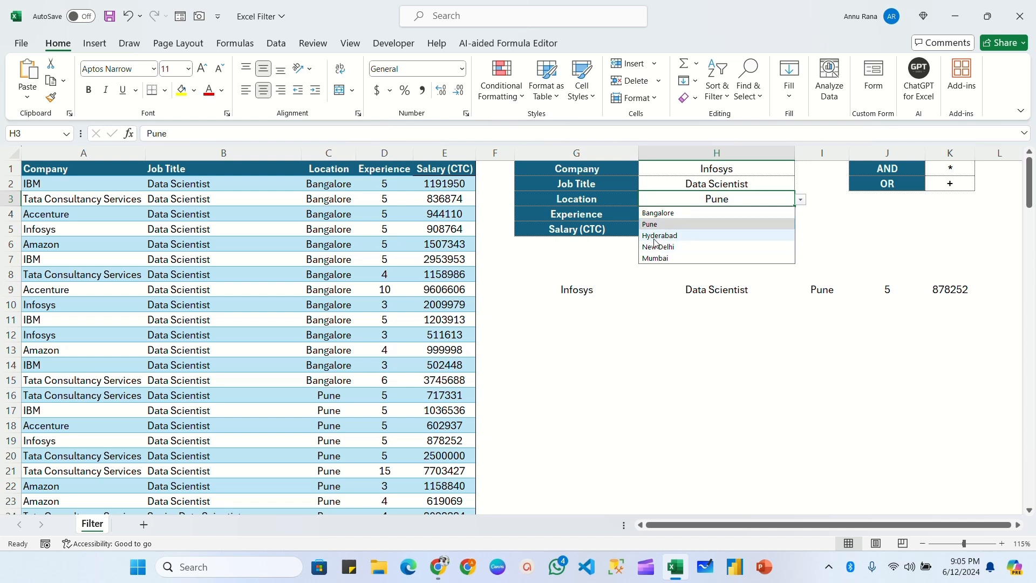
{"action": "left_click", "coordinate": [654, 237]}
{"action": "left_click", "coordinate": [802, 201]}
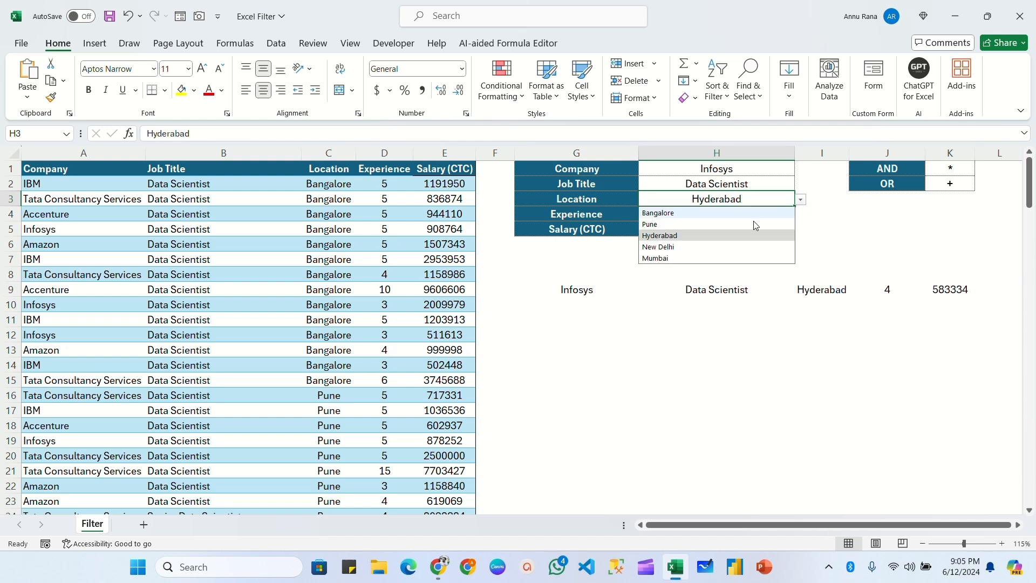
{"action": "left_click", "coordinate": [667, 247]}
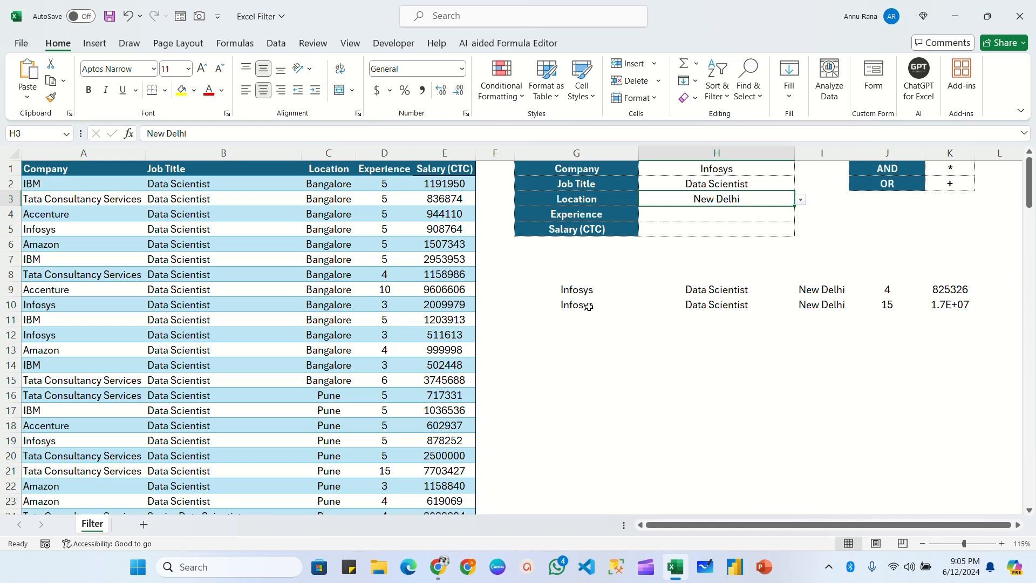
{"action": "left_click", "coordinate": [800, 199]}
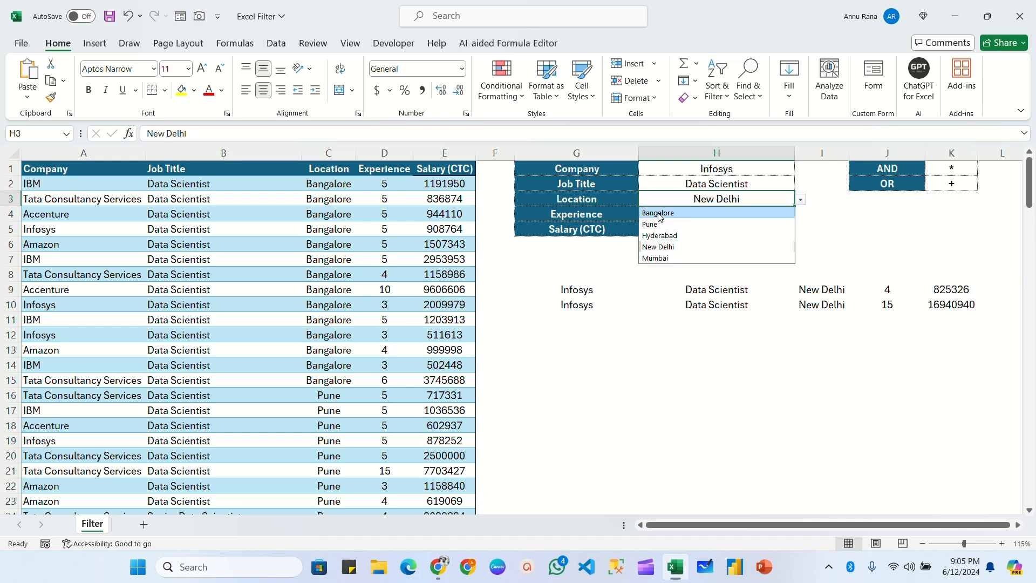
{"action": "left_click", "coordinate": [669, 213]}
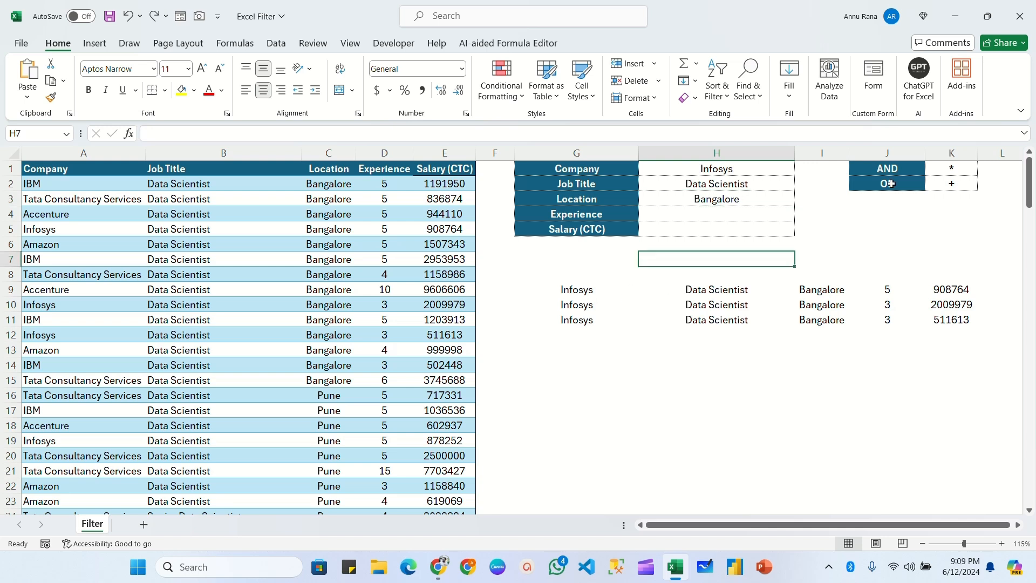
- Remove the job title condition from the G9 formula and join the company and location conditions with the OR operator +
{"action": "left_click_drag", "start_coordinate": [891, 184], "coordinate": [951, 184]}
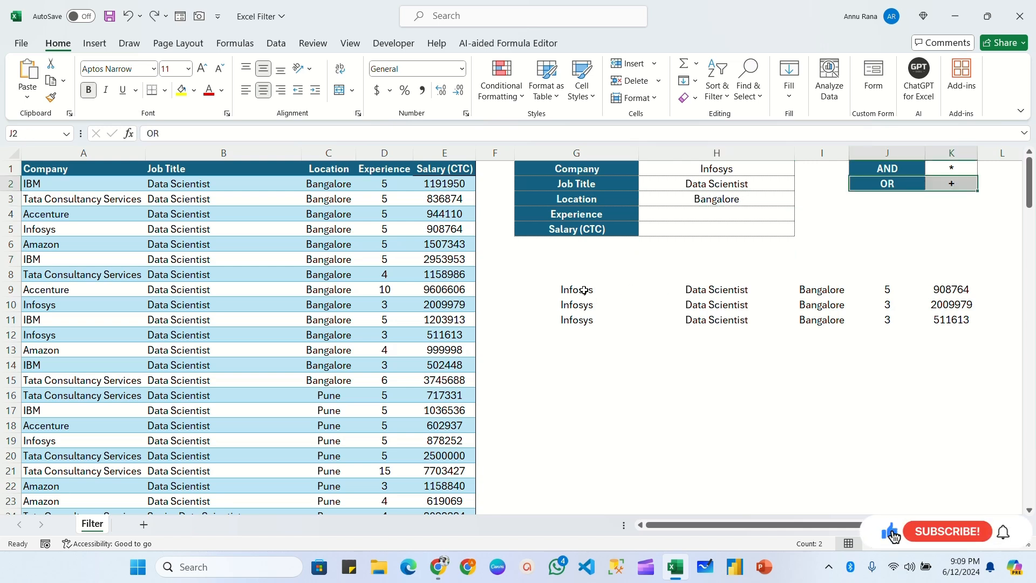
{"action": "double_click", "coordinate": [584, 291]}
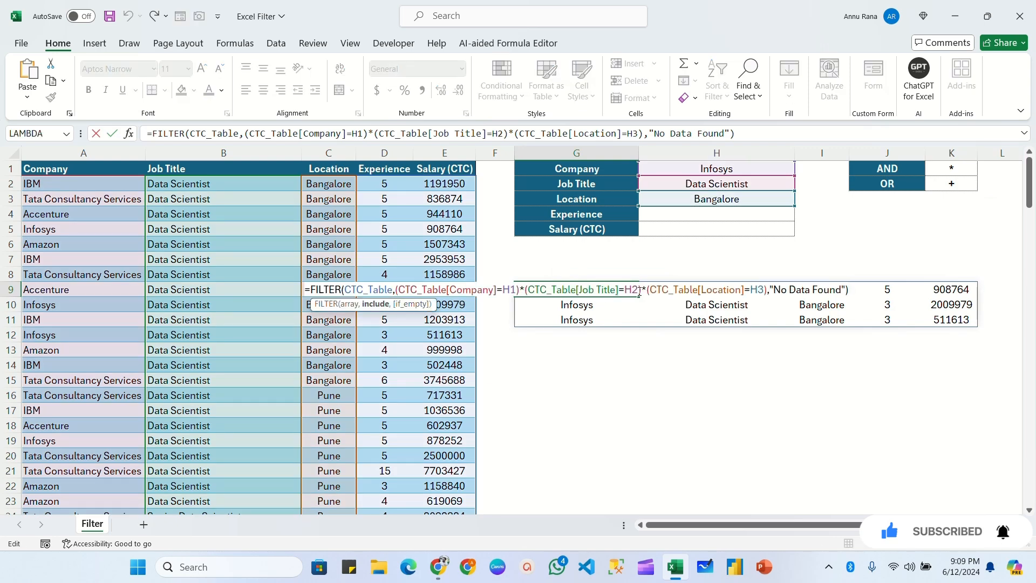
{"action": "left_click_drag", "start_coordinate": [642, 290], "coordinate": [520, 290]}
{"action": "key", "text": "BackSpace"}
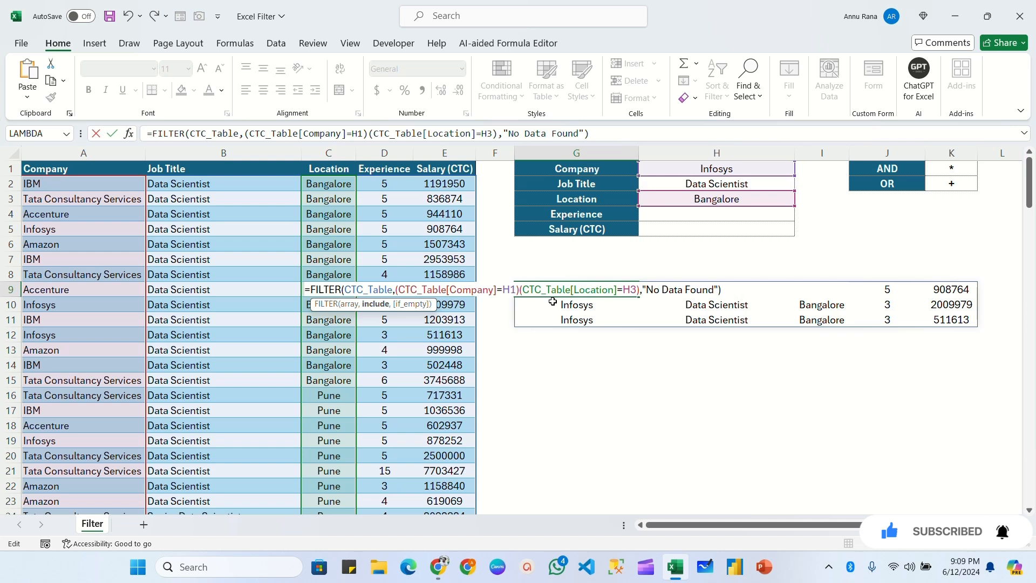
{"action": "type", "text": "+"}
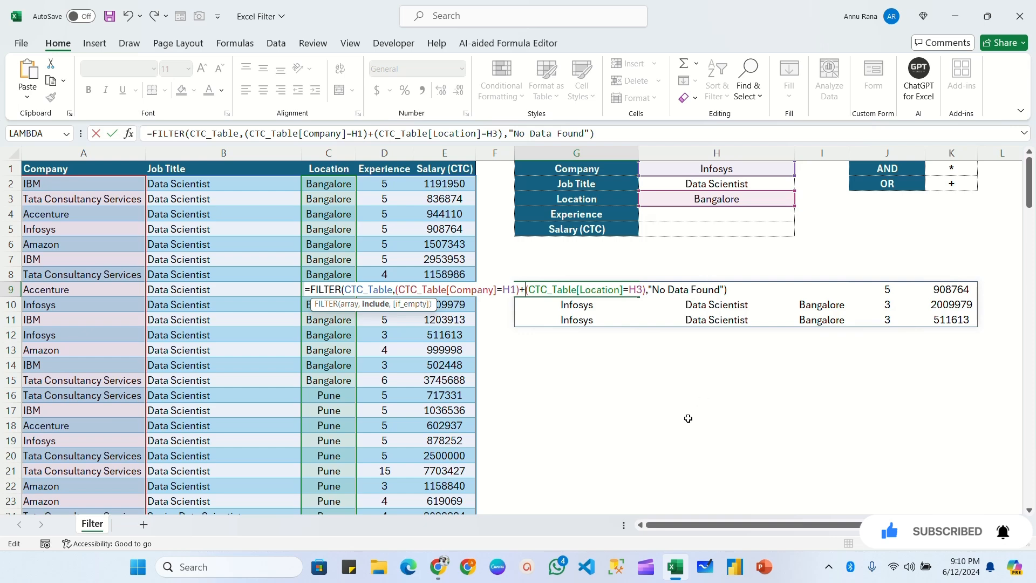
{"action": "key", "text": "Return"}
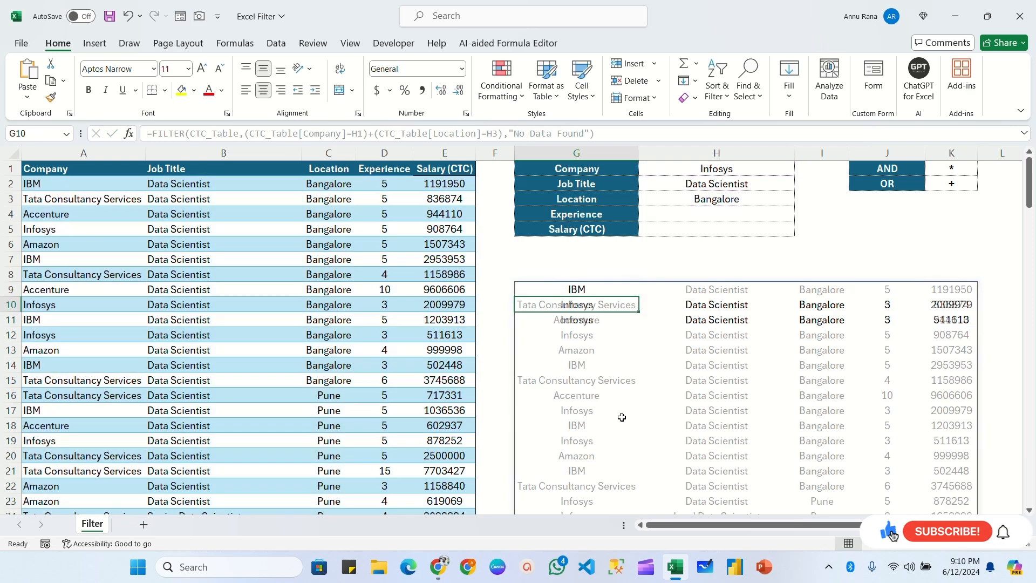
- Examine the Company and Location columns of the filtered rows to verify that each row meets either criterion
{"action": "left_click_drag", "start_coordinate": [608, 292], "coordinate": [602, 485]}
{"action": "left_click_drag", "start_coordinate": [824, 288], "coordinate": [827, 486]}
{"action": "scroll", "coordinate": [831, 426], "scroll_direction": "down", "scroll_amount": 5}
{"action": "left_click_drag", "start_coordinate": [580, 275], "coordinate": [583, 367]}
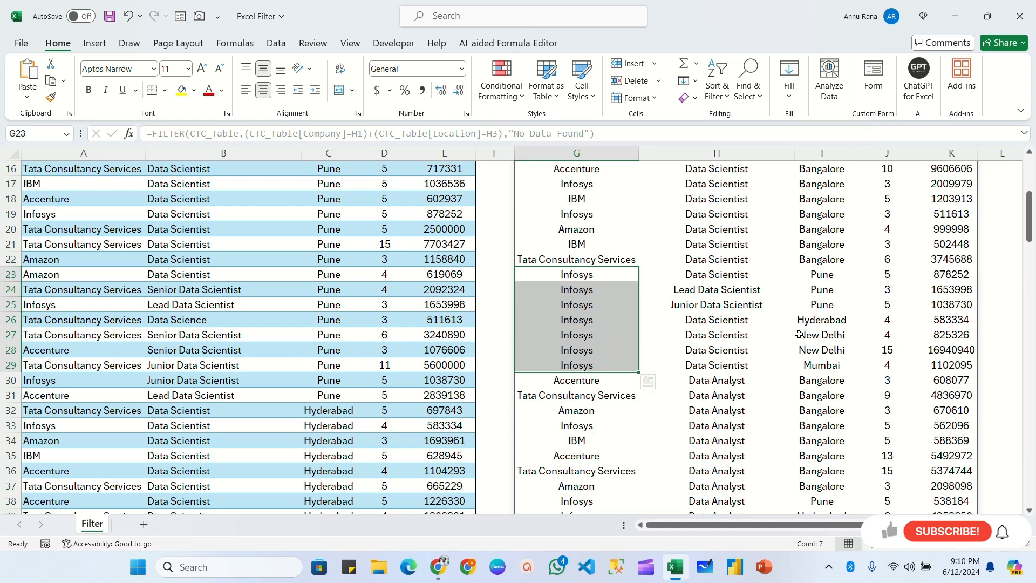
{"action": "scroll", "coordinate": [809, 302], "scroll_direction": "down", "scroll_amount": 3}
{"action": "left_click_drag", "start_coordinate": [832, 245], "coordinate": [820, 430]}
{"action": "scroll", "coordinate": [824, 350], "scroll_direction": "down", "scroll_amount": 2}
{"action": "scroll", "coordinate": [820, 430], "scroll_direction": "down", "scroll_amount": 6}
{"action": "left_click_drag", "start_coordinate": [821, 214], "coordinate": [821, 289]}
{"action": "left_click_drag", "start_coordinate": [575, 300], "coordinate": [575, 367]}
{"action": "scroll", "coordinate": [710, 316], "scroll_direction": "up", "scroll_amount": 16}
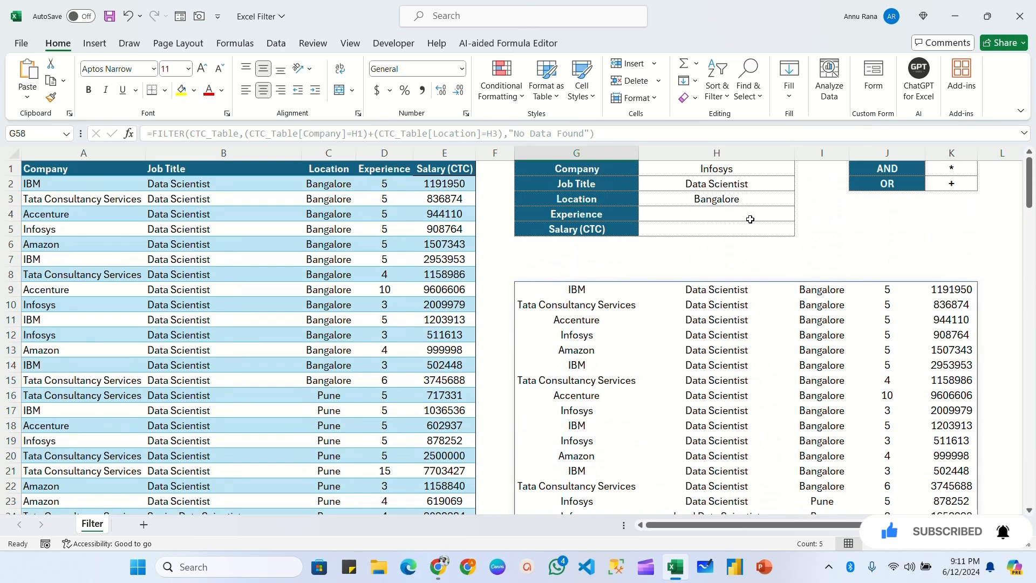
- Set the Company criterion in H1 to Tata Consultancy Services and review the filtered rows
{"action": "left_click", "coordinate": [770, 172]}
{"action": "left_click", "coordinate": [800, 170]}
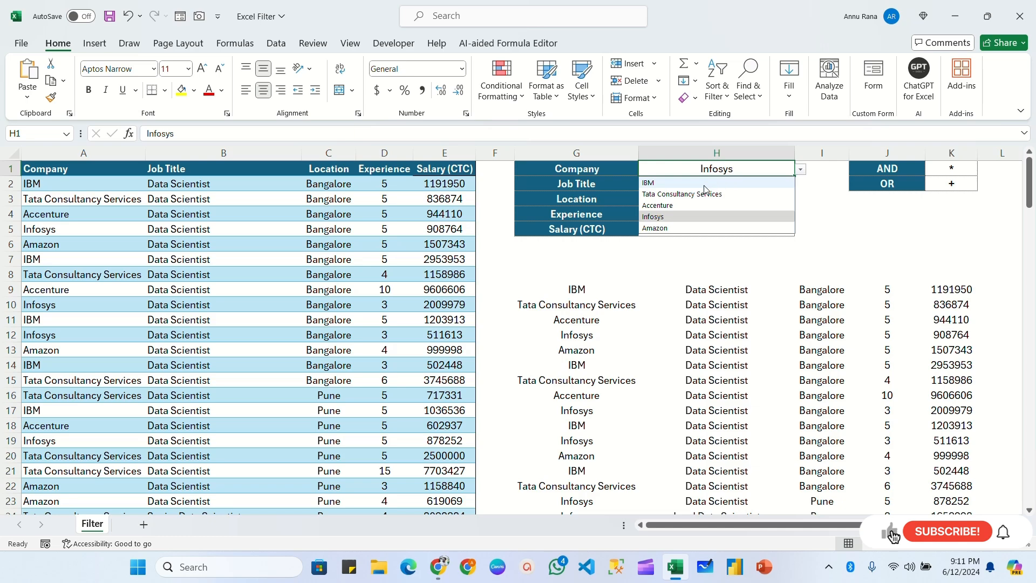
{"action": "left_click", "coordinate": [683, 194]}
{"action": "scroll", "coordinate": [718, 345], "scroll_direction": "down", "scroll_amount": 5}
{"action": "scroll", "coordinate": [732, 326], "scroll_direction": "up", "scroll_amount": 2}
{"action": "scroll", "coordinate": [732, 325], "scroll_direction": "up", "scroll_amount": 3}
- Set the Location criterion in H3 to Hyderabad and review the Company and Location columns of the filtered rows
{"action": "left_click", "coordinate": [717, 199]}
{"action": "left_click", "coordinate": [801, 199]}
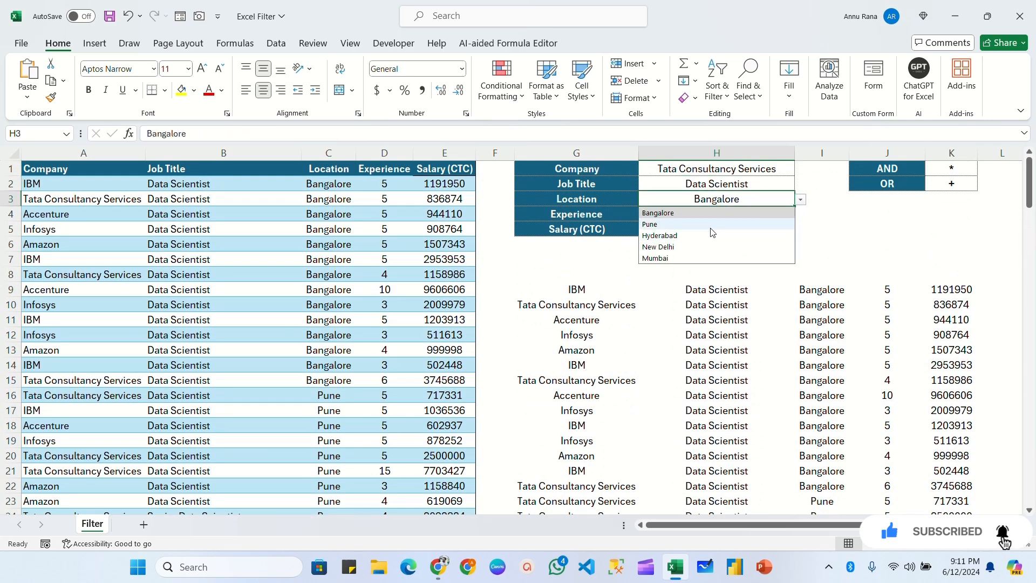
{"action": "left_click", "coordinate": [666, 235]}
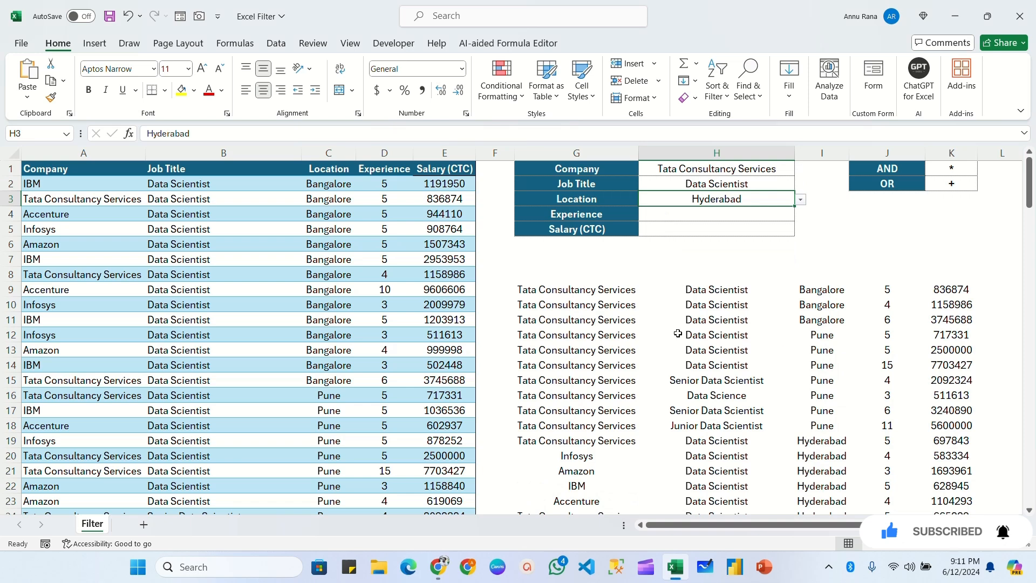
{"action": "left_click_drag", "start_coordinate": [576, 290], "coordinate": [576, 456]}
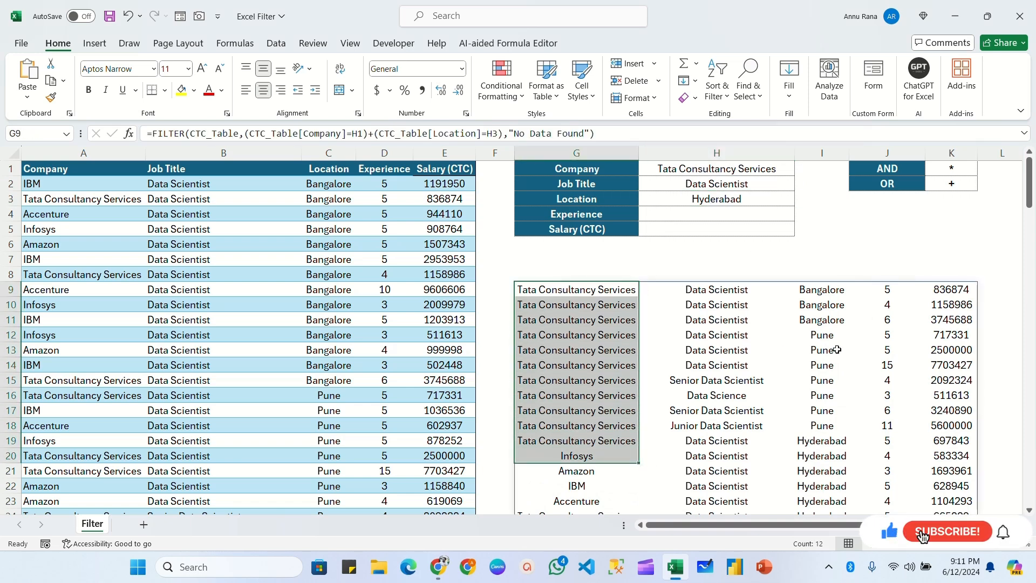
{"action": "scroll", "coordinate": [820, 435], "scroll_direction": "down", "scroll_amount": 9}
{"action": "scroll", "coordinate": [823, 425], "scroll_direction": "up", "scroll_amount": 9}
{"action": "left_click", "coordinate": [606, 291]}
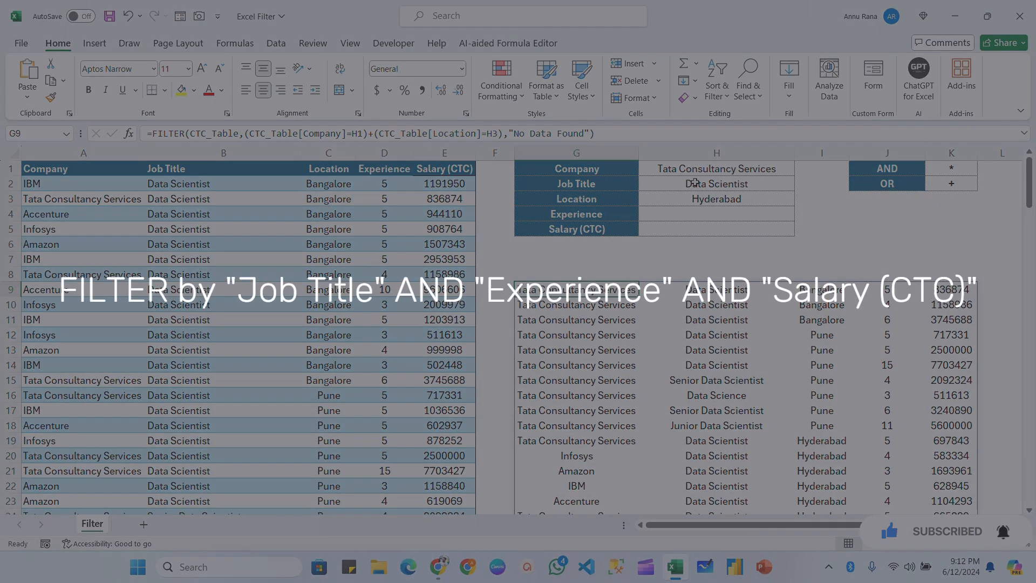
- Enter 8 as the Experience criterion in H4 and 2000000 as the Salary (CTC) criterion in H5
{"action": "left_click", "coordinate": [710, 214]}
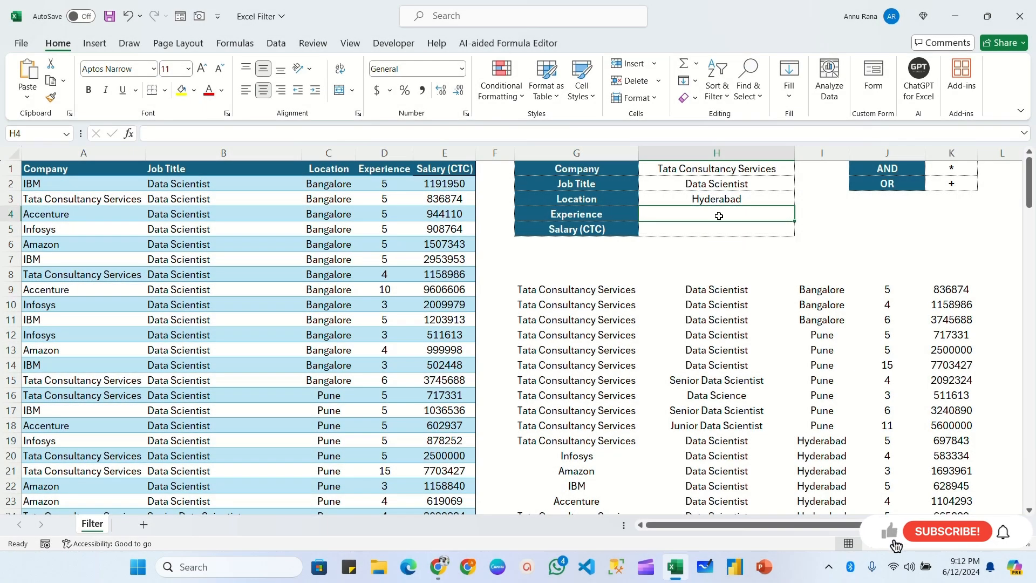
{"action": "type", "text": "8"}
{"action": "key", "text": "Return"}
{"action": "type", "text": "2000000"}
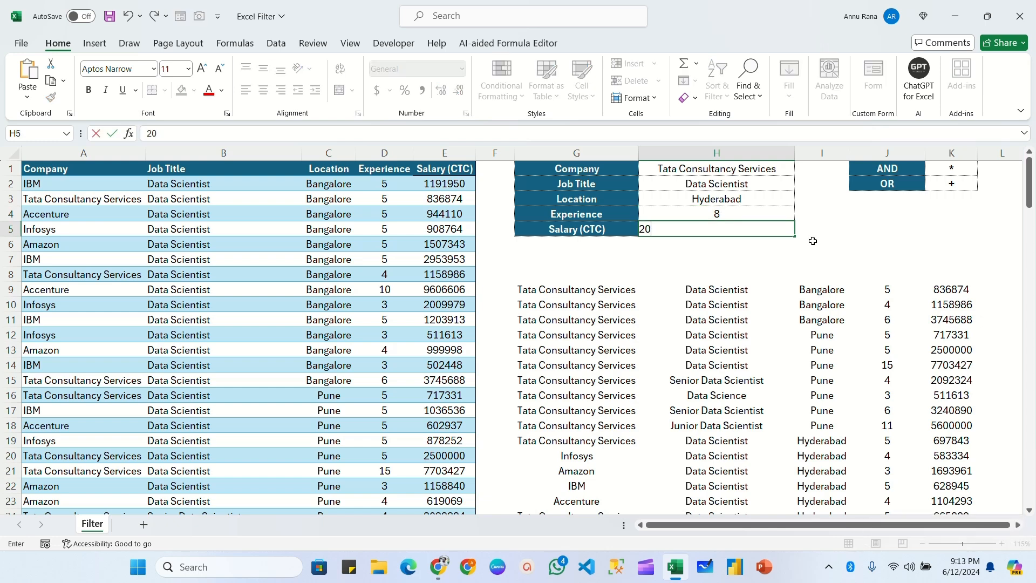
{"action": "key", "text": "Return"}
- Replace the company condition in the G9 formula with CTC_Table[Job Title]=H2
{"action": "left_click", "coordinate": [620, 287]}
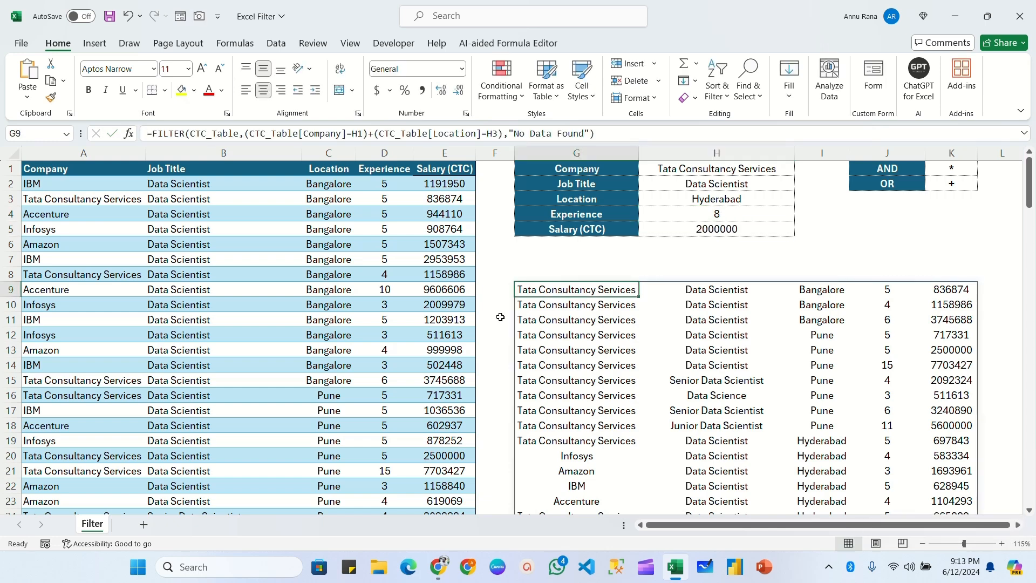
{"action": "double_click", "coordinate": [583, 290]}
{"action": "left_click_drag", "start_coordinate": [469, 289], "coordinate": [549, 290]}
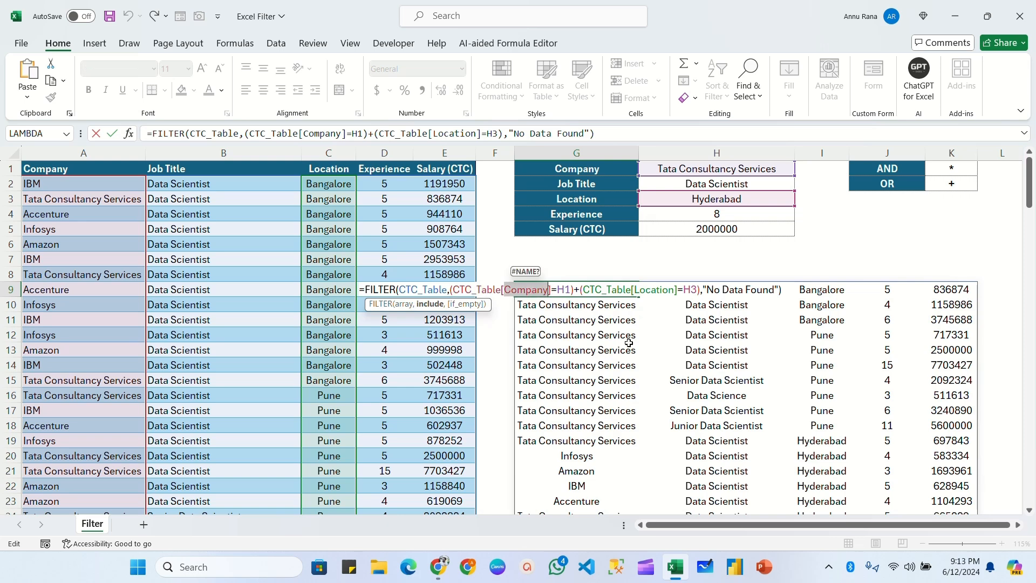
{"action": "key", "text": "BackSpace"}
{"action": "type", "text": "Job Title"}
{"action": "key", "text": "Tab"}
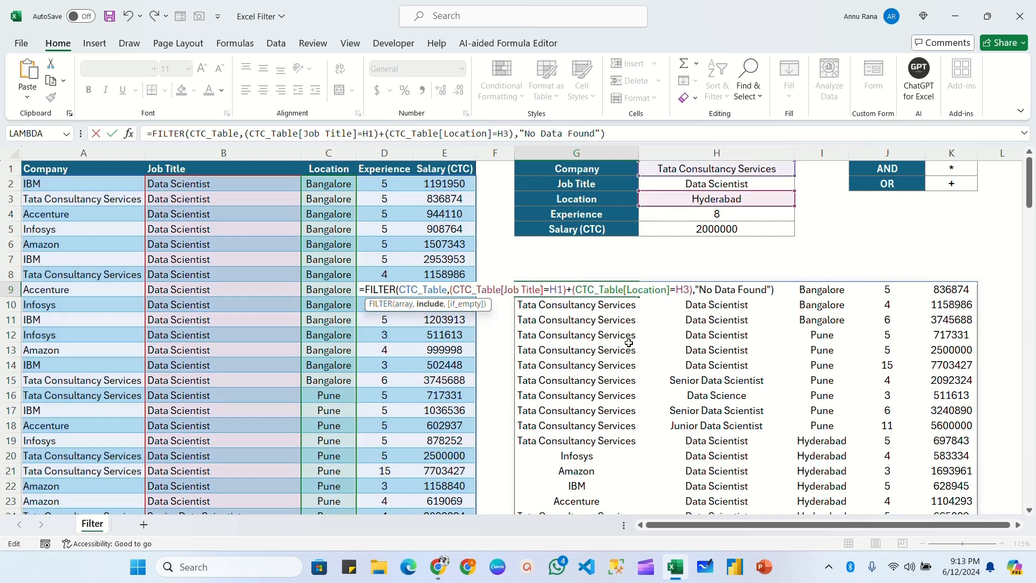
{"action": "double_click", "coordinate": [557, 290]}
{"action": "left_click", "coordinate": [704, 183]}
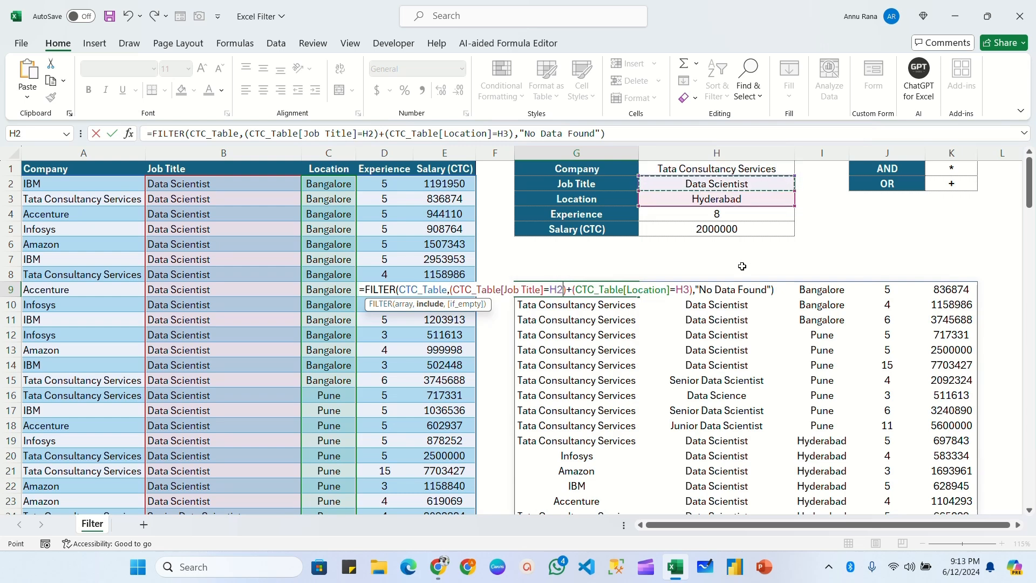
- Replace the + operator with * and change the location condition in the G9 formula to CTC_Table[Experience]>H4
{"action": "key", "text": "Delete"}
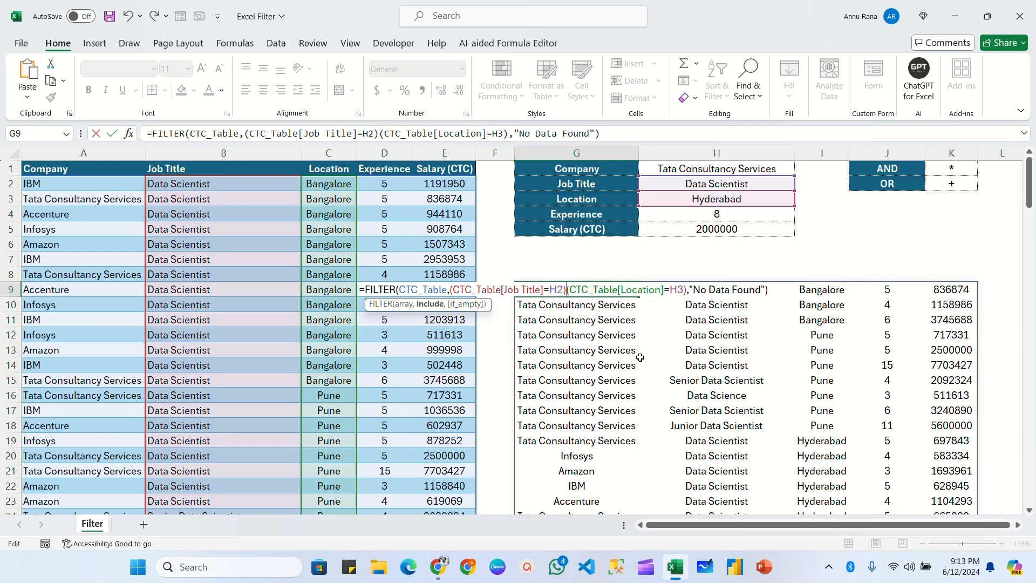
{"action": "type", "text": "*"}
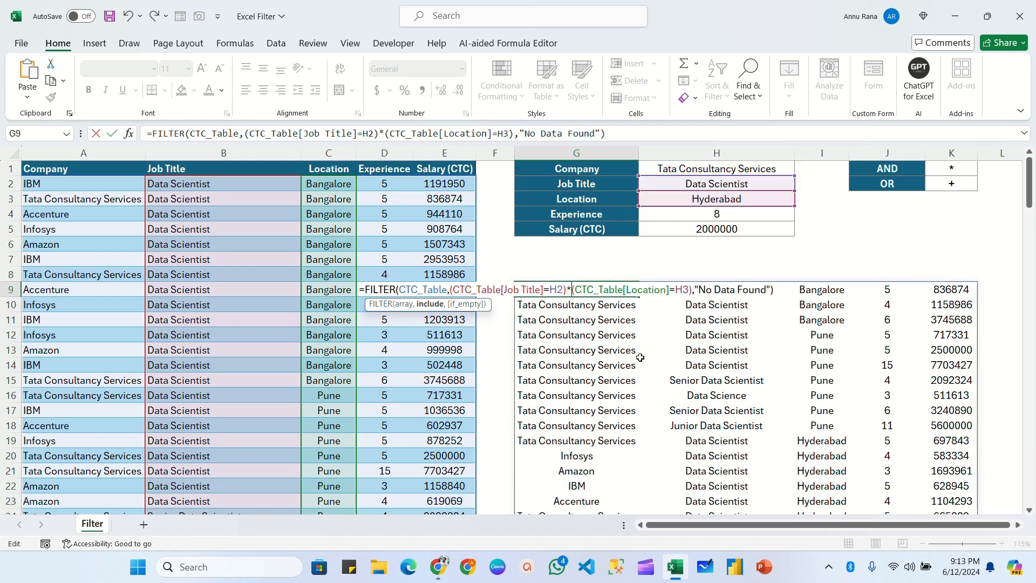
{"action": "double_click", "coordinate": [662, 290]}
{"action": "type", "text": "E"}
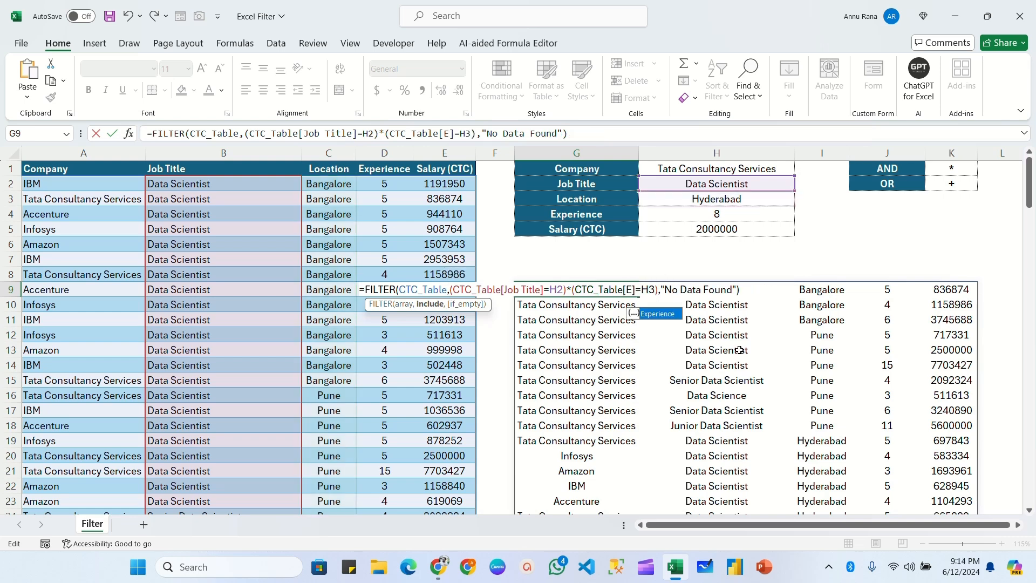
{"action": "key", "text": "Tab"}
{"action": "left_click", "coordinate": [699, 290]}
{"action": "key", "text": "BackSpace"}
{"action": "type", "text": "4"}
{"action": "key", "text": "BackSpace"}
{"action": "type", "text": ">H4)"}
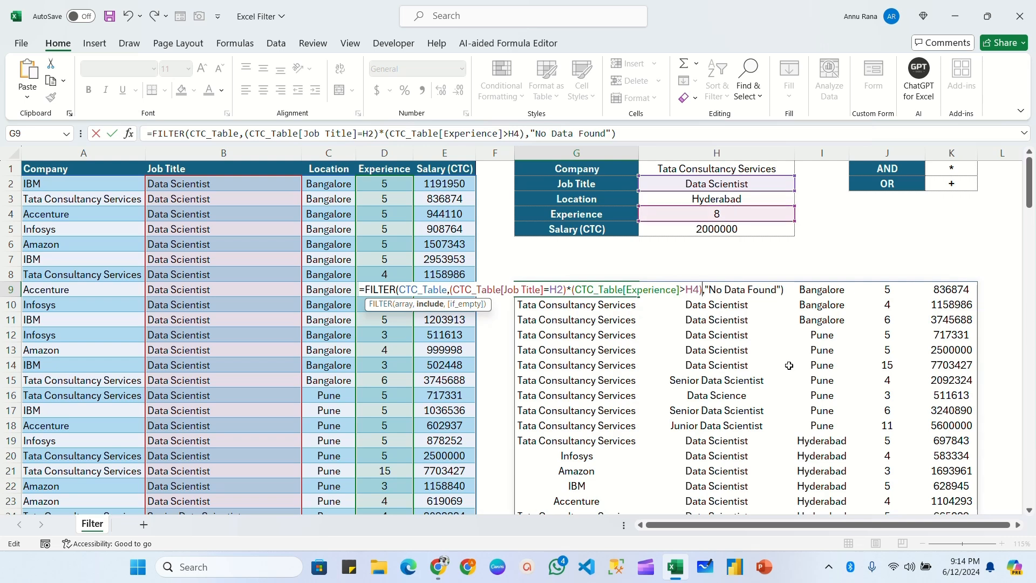
- Add the AND condition *(CTC_Table[Salary (CTC)]>H5) to the G9 formula and commit it
{"action": "type", "text": "*(CTC_Table"}
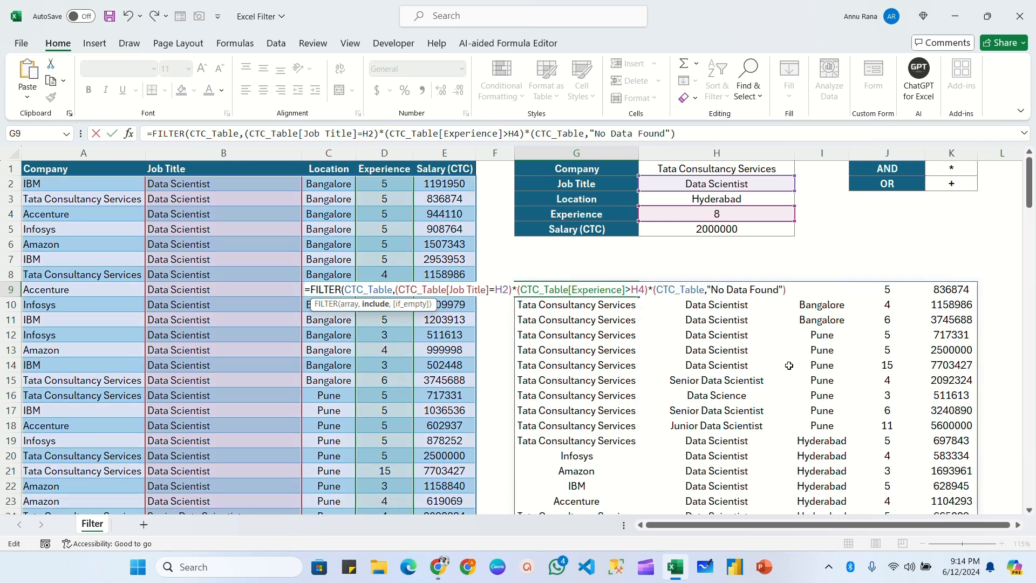
{"action": "type", "text": "[Sa"}
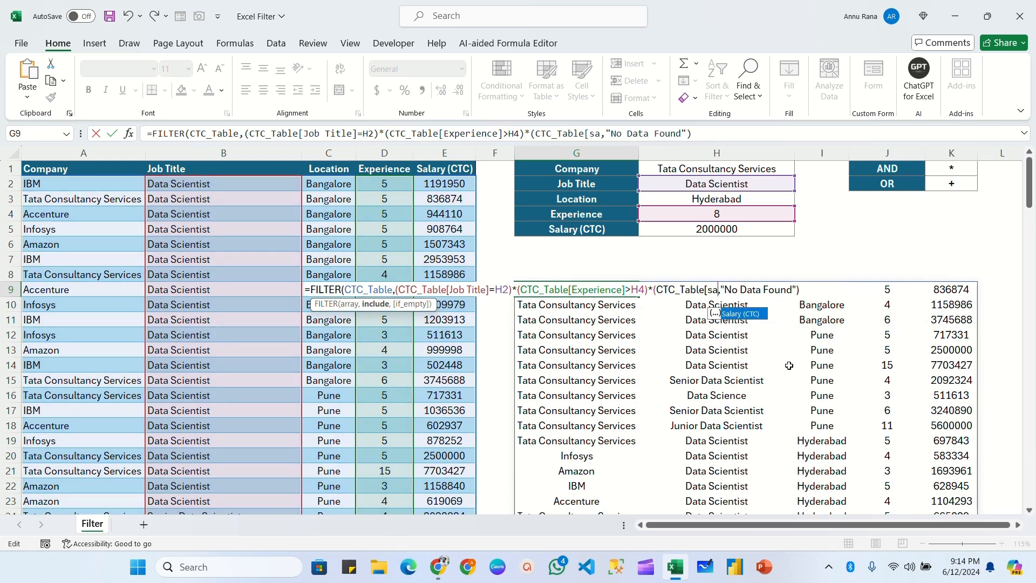
{"action": "key", "text": "Tab"}
{"action": "type", "text": "]>"}
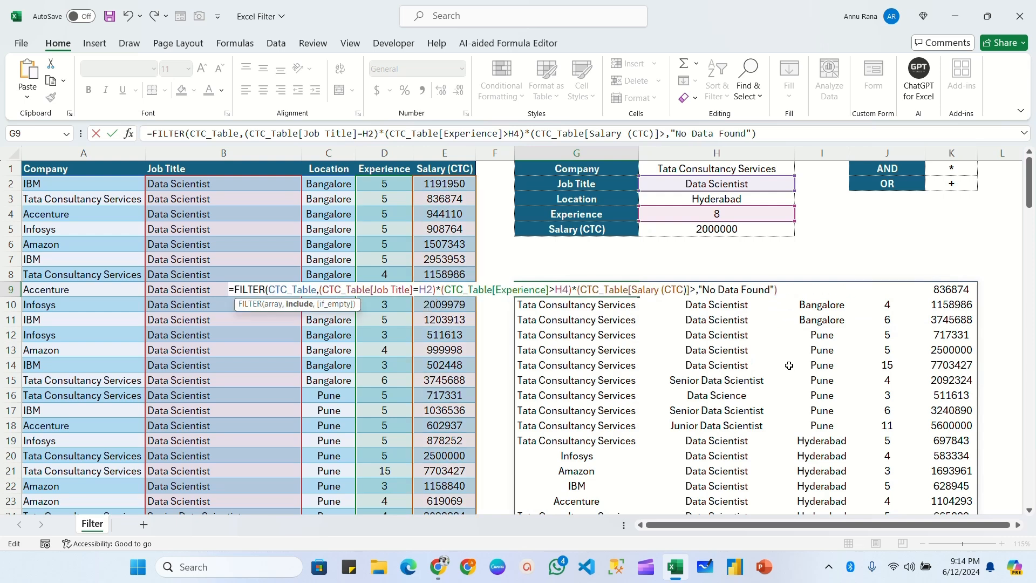
{"action": "left_click", "coordinate": [777, 229]}
{"action": "type", "text": ")"}
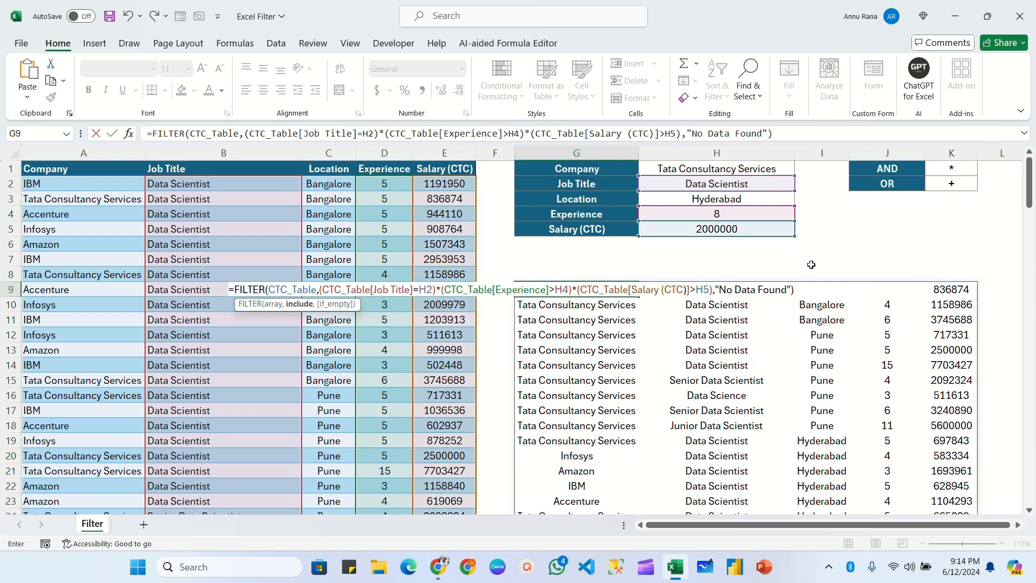
{"action": "key", "text": "Return"}
{"action": "key", "text": "Up"}
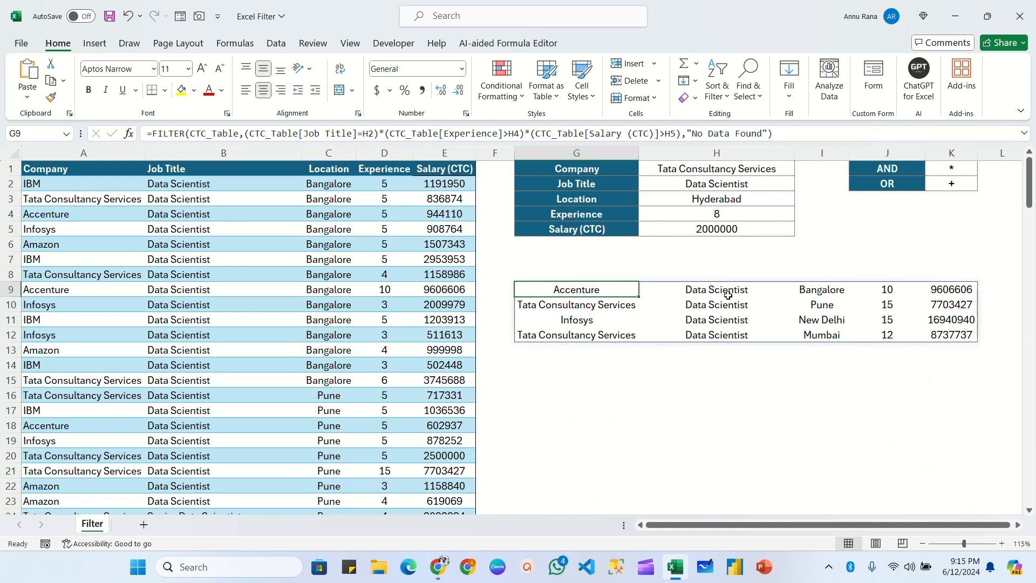
- Examine the Job Title, Experience and Salary columns of the filtered rows to verify that every row meets all three criteria
{"action": "left_click_drag", "start_coordinate": [727, 291], "coordinate": [723, 340]}
{"action": "left_click_drag", "start_coordinate": [887, 290], "coordinate": [895, 334]}
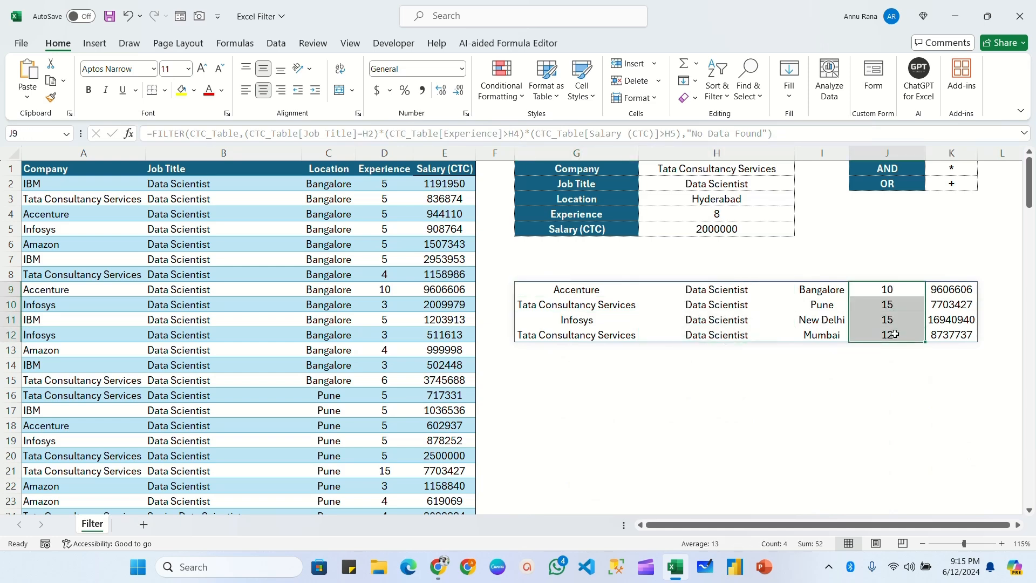
{"action": "left_click_drag", "start_coordinate": [951, 289], "coordinate": [952, 335]}
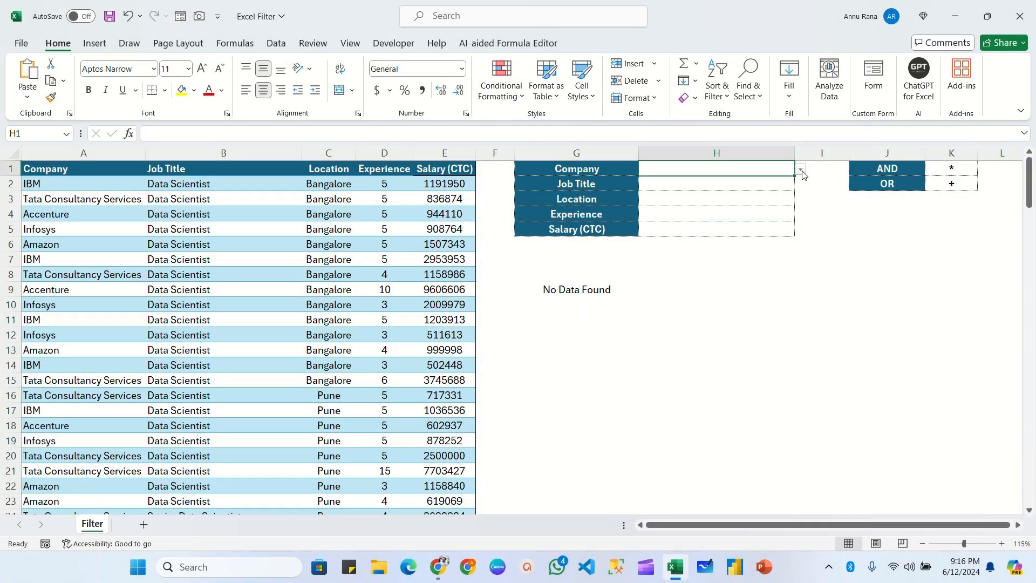
- Set the criteria to Company IBM in H1, Job Title Data Scientist in H2 and Salary (CTC) 2500000 in H5
{"action": "left_click", "coordinate": [802, 171]}
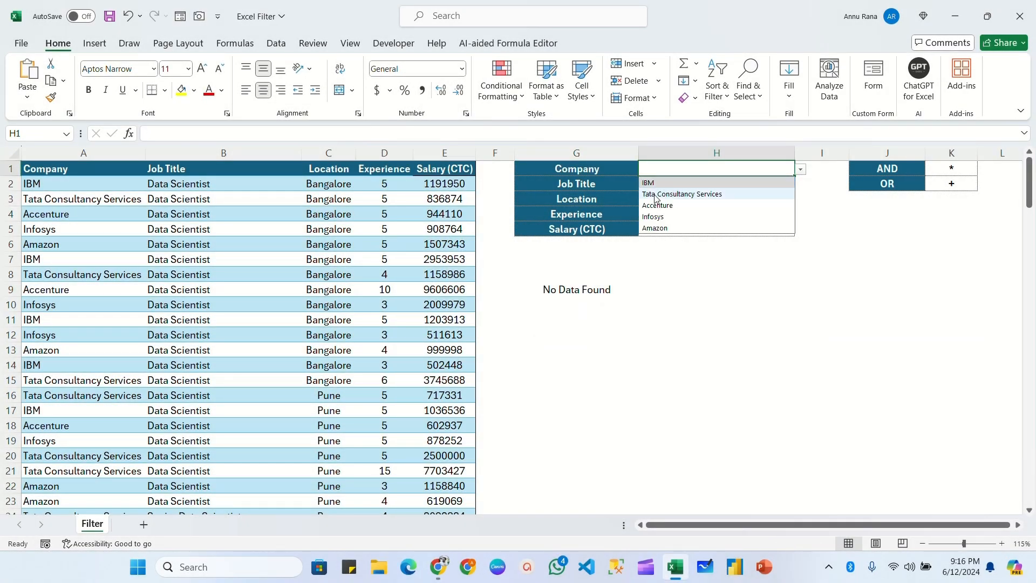
{"action": "left_click", "coordinate": [651, 183]}
{"action": "left_click", "coordinate": [729, 184]}
{"action": "left_click", "coordinate": [802, 185]}
{"action": "left_click", "coordinate": [669, 199]}
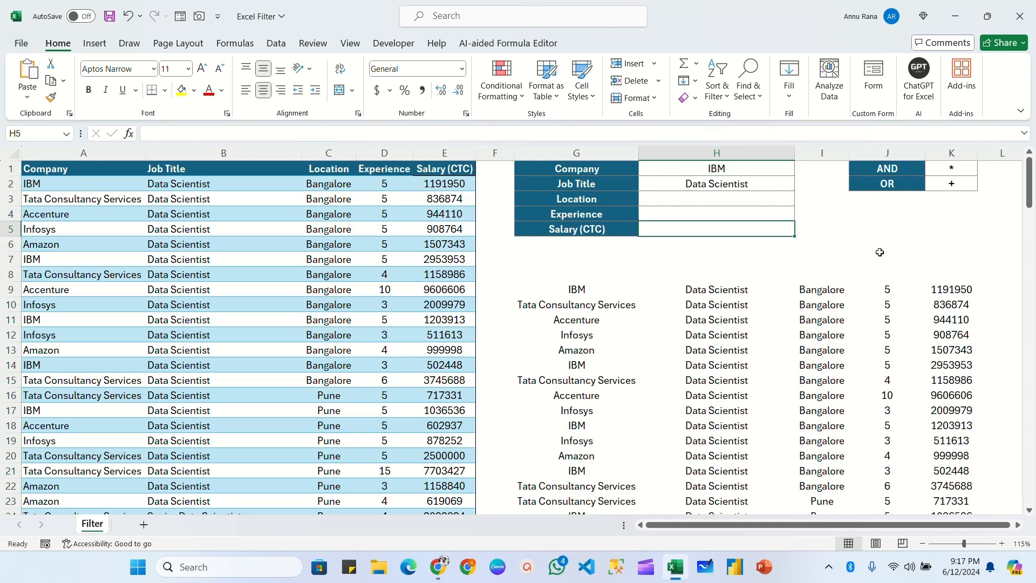
{"action": "type", "text": "2500000"}
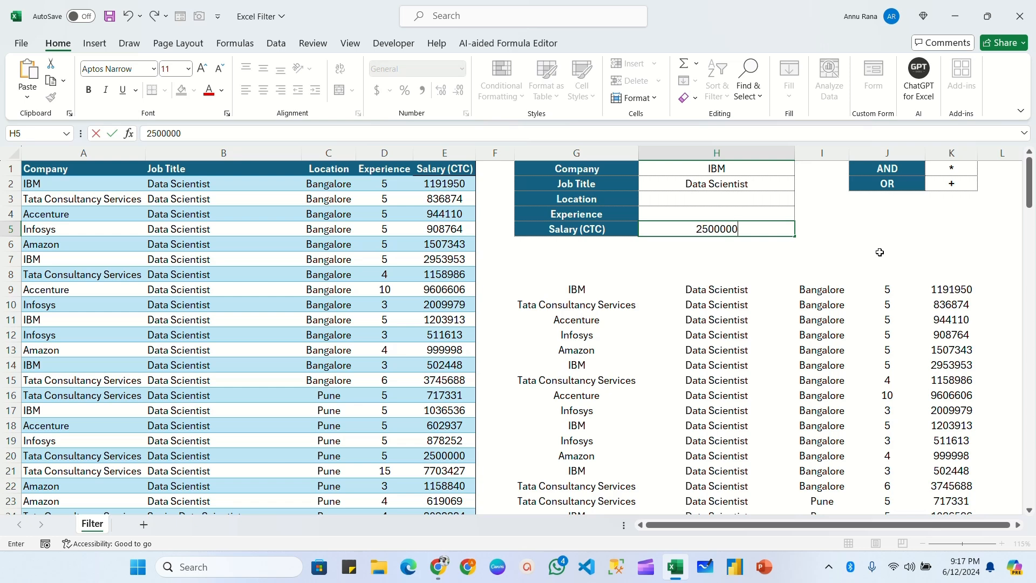
{"action": "key", "text": "Return"}
- Replace all the conditions in the G9 FILTER formula with the single bracketed condition (CTC_Table[Company]=H1)
{"action": "double_click", "coordinate": [555, 289]}
{"action": "left_click_drag", "start_coordinate": [319, 289], "coordinate": [713, 289]}
{"action": "key", "text": "BackSpace"}
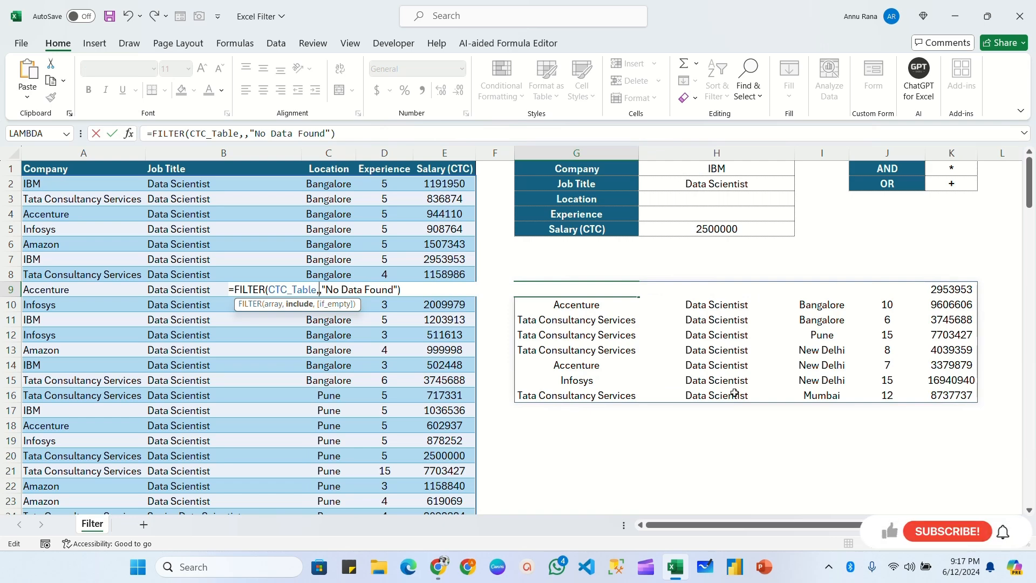
{"action": "type", "text": "CTC_Table"}
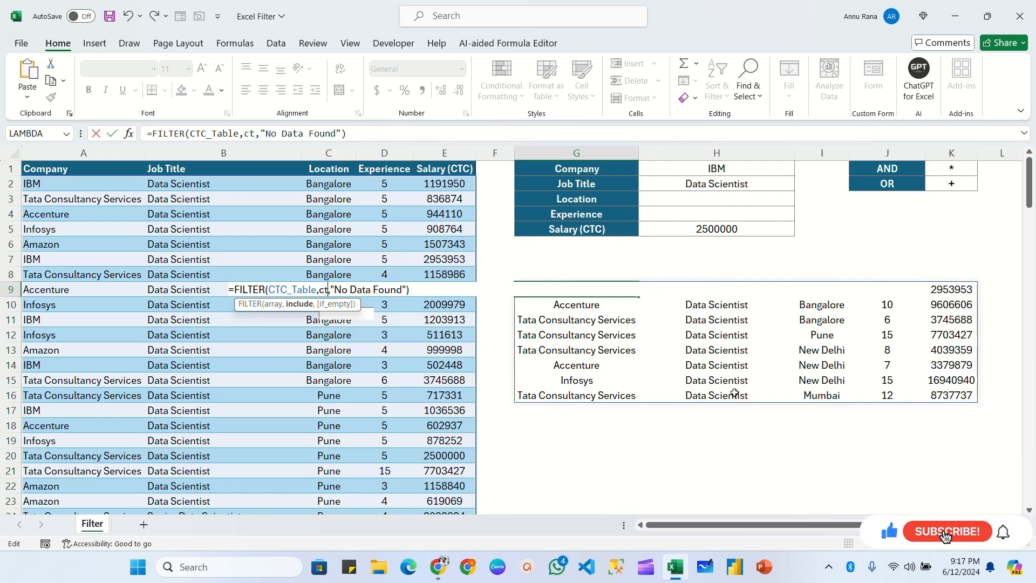
{"action": "type", "text": "[Company"}
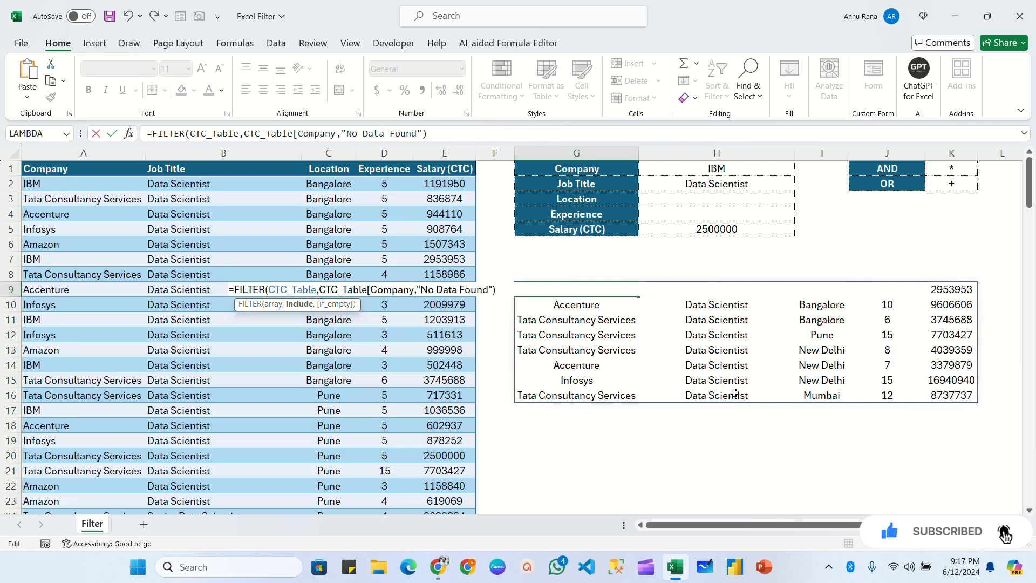
{"action": "type", "text": "]="}
{"action": "left_click", "coordinate": [717, 168]}
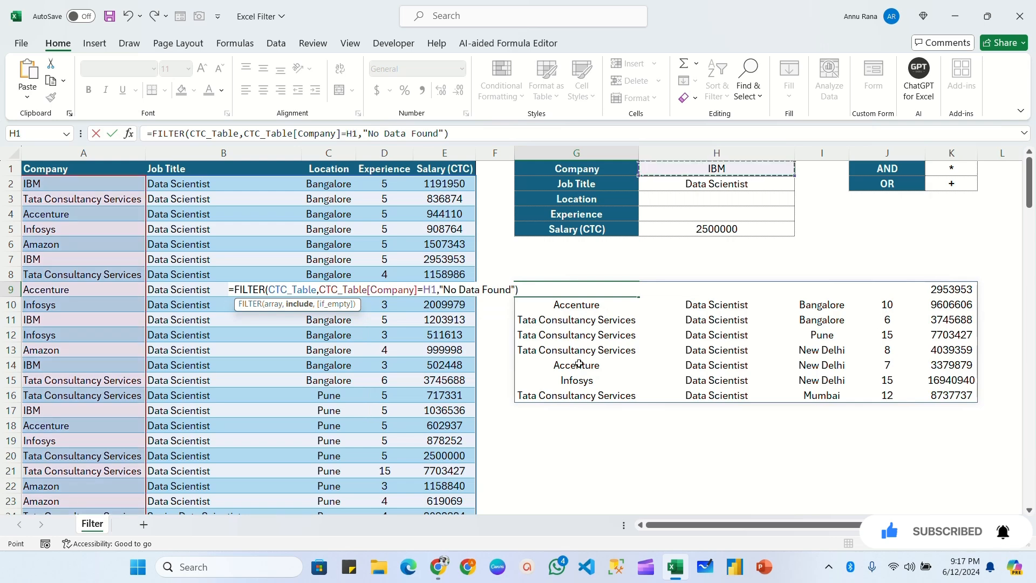
{"action": "left_click", "coordinate": [321, 290]}
{"action": "type", "text": "("}
{"action": "left_click", "coordinate": [442, 290]}
{"action": "type", "text": ")"}
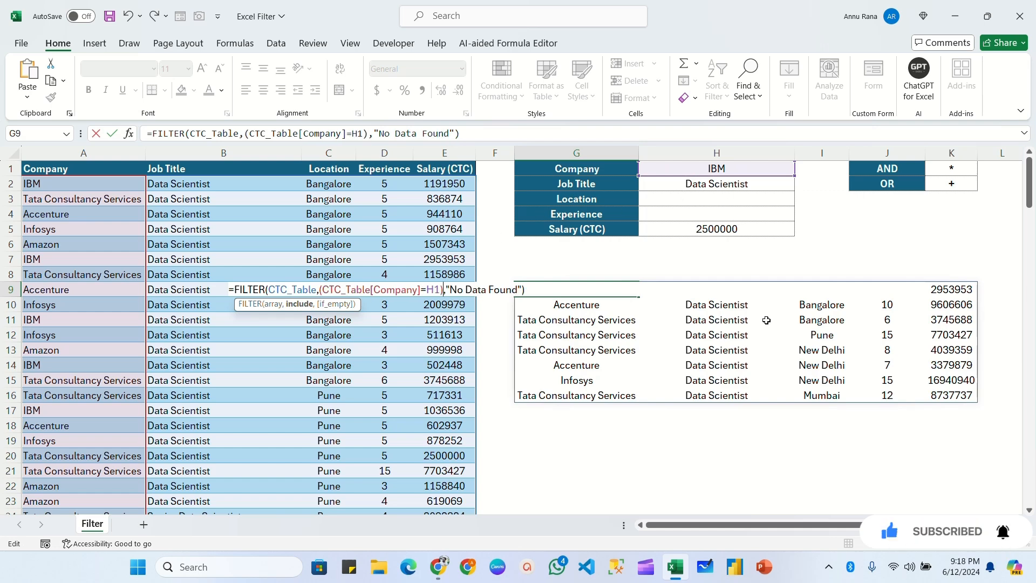
- Add the OR condition +(CTC_Table[Job Title]=H2) to the G9 formula
{"action": "type", "text": "+"}
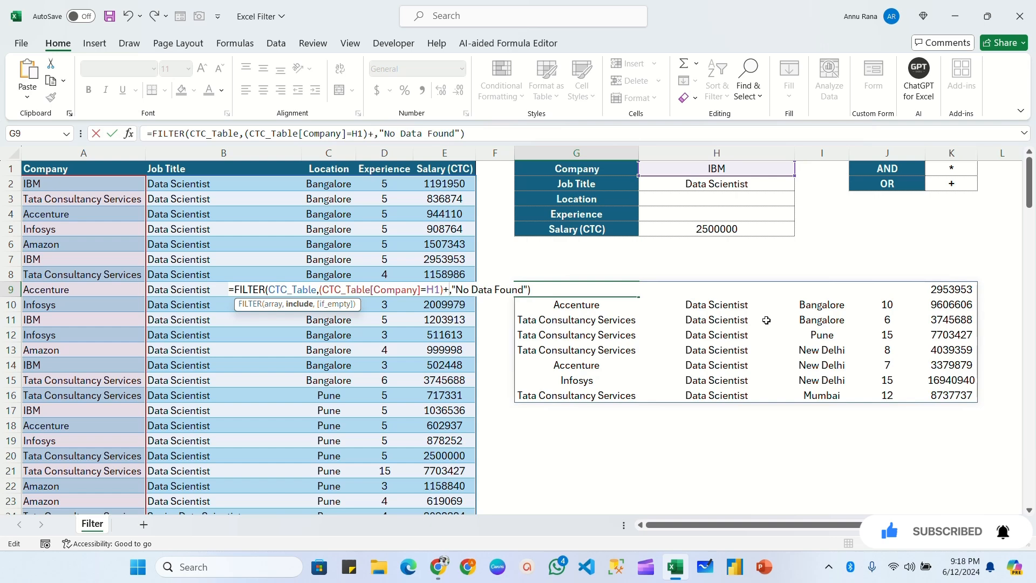
{"action": "type", "text": "(CTC_Table"}
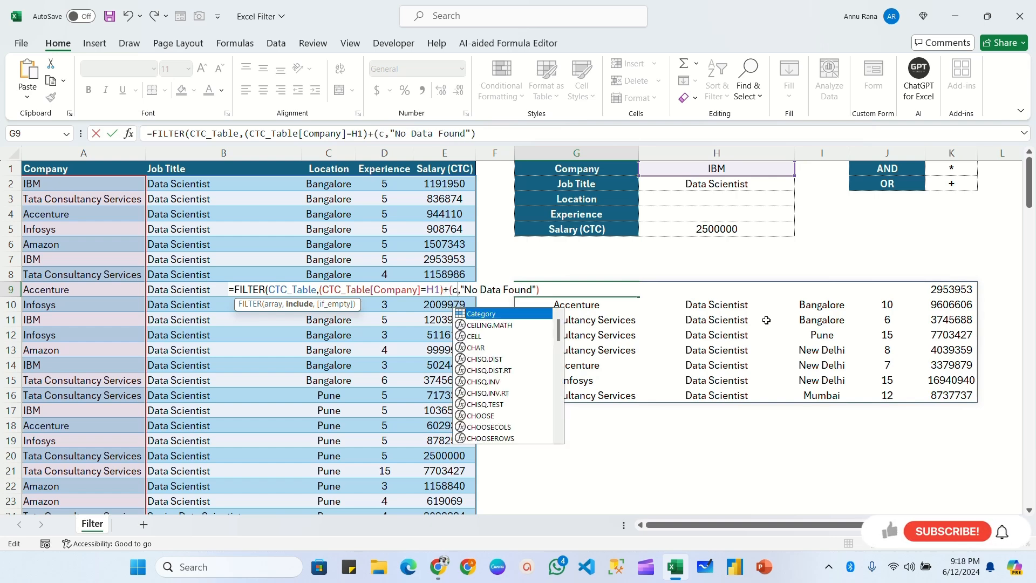
{"action": "type", "text": "[j"}
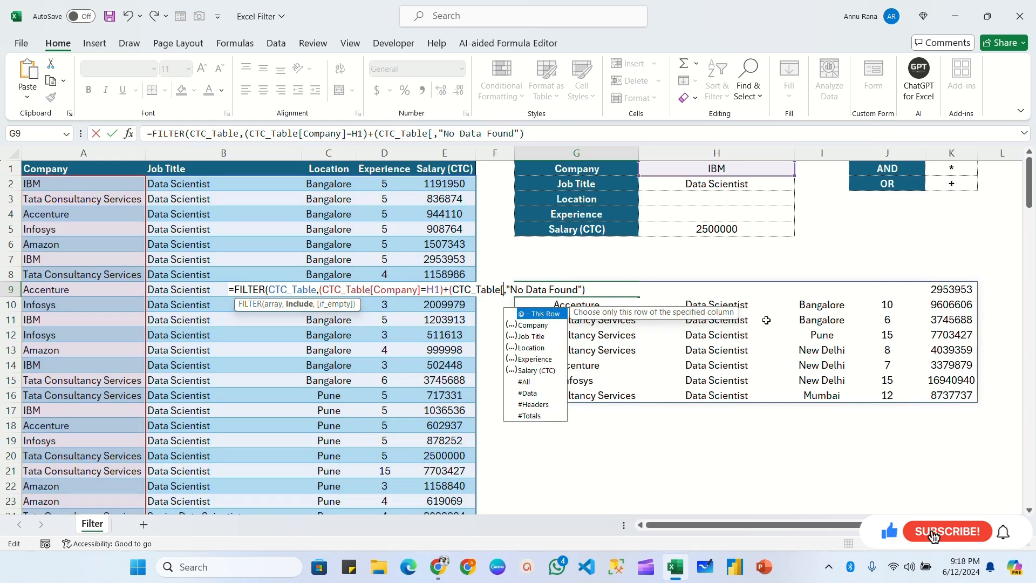
{"action": "key", "text": "Tab"}
{"action": "type", "text": "]="}
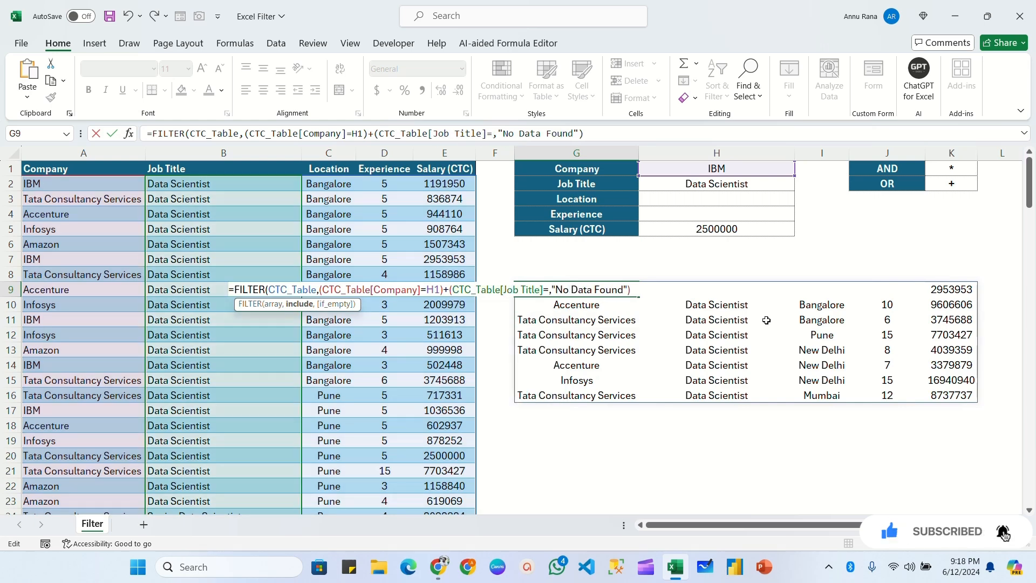
{"action": "left_click", "coordinate": [718, 184]}
{"action": "type", "text": ")"}
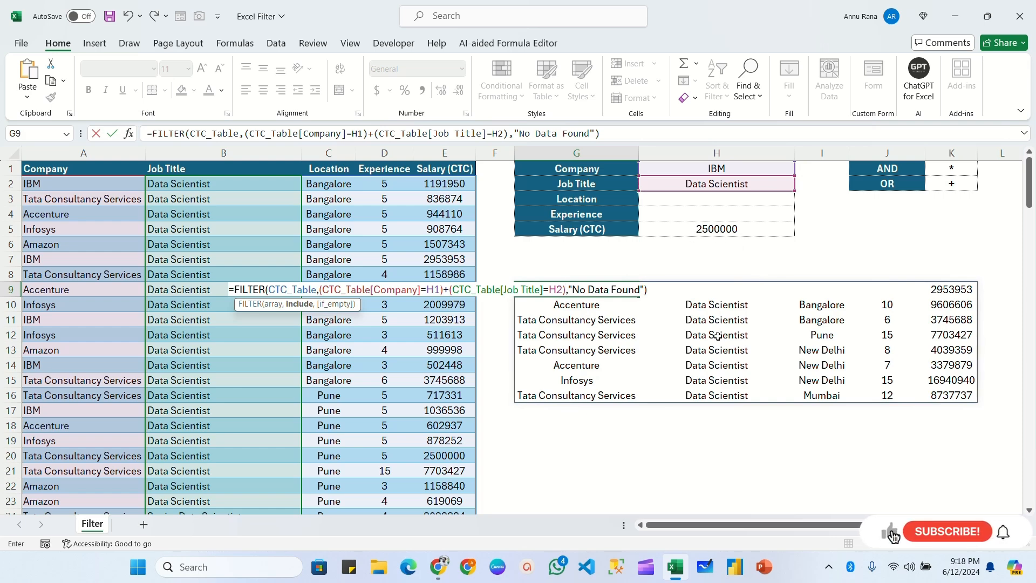
- Append the AND condition *(CTC_Table[Salary (CTC)]>H5) to the G9 formula, with the Job Title comparison changed to >H2
{"action": "type", "text": "*"}
{"action": "type", "text": "(ctc"}
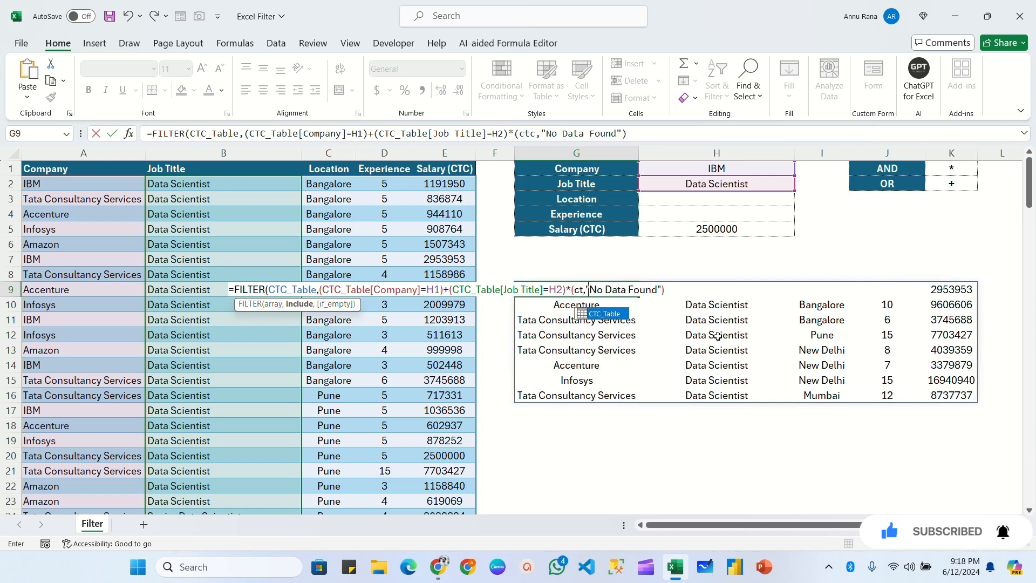
{"action": "key", "text": "Tab"}
{"action": "type", "text": "[s"}
{"action": "key", "text": "Tab"}
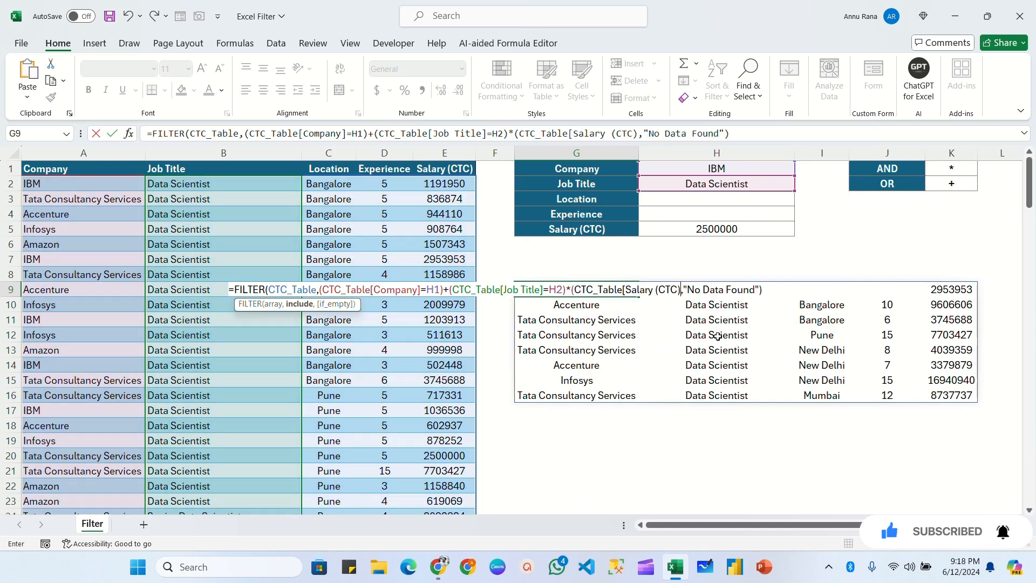
{"action": "type", "text": "]>"}
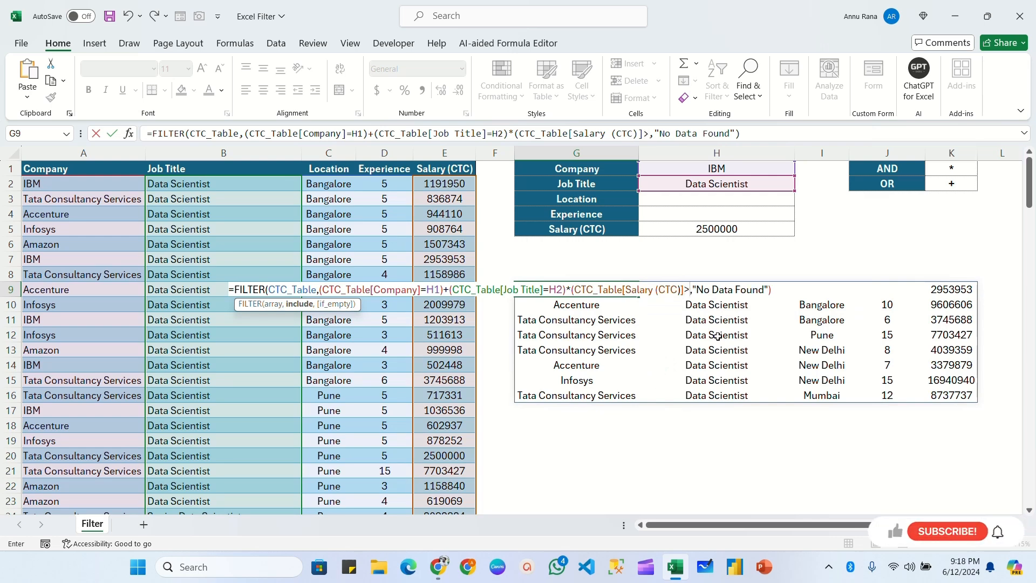
{"action": "left_click", "coordinate": [736, 229]}
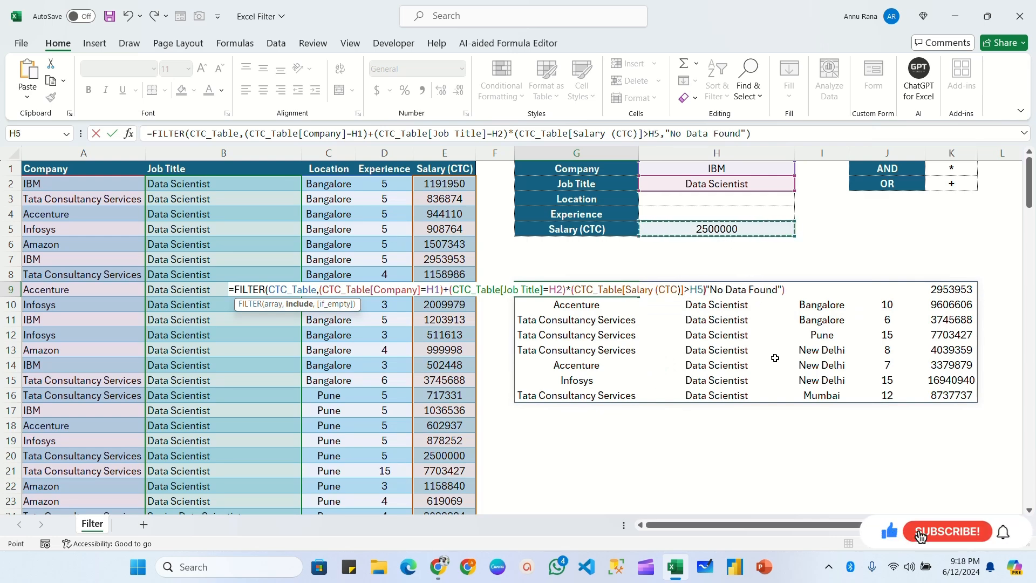
{"action": "type", "text": ")"}
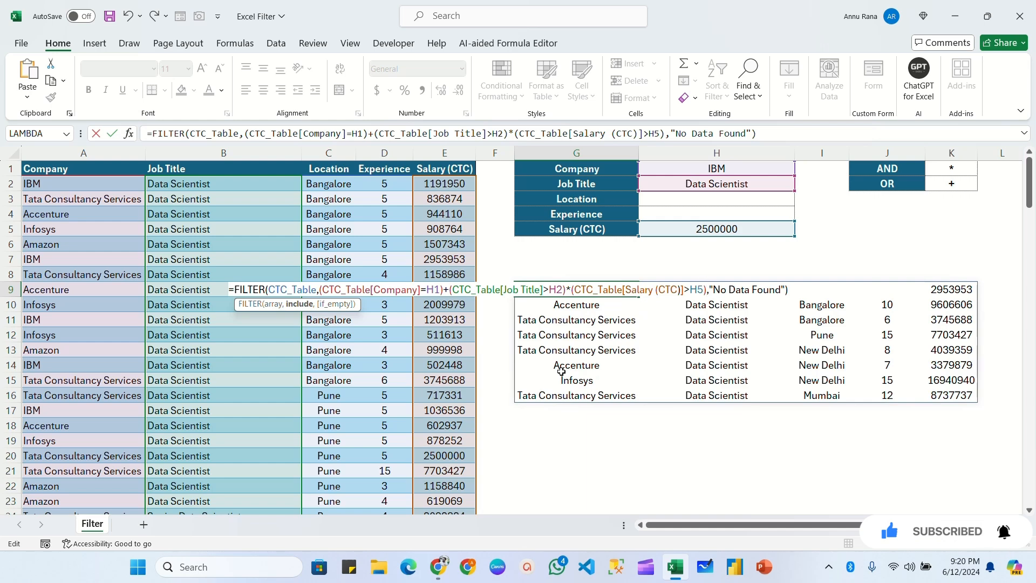
{"action": "key", "text": "ctrl+Return"}
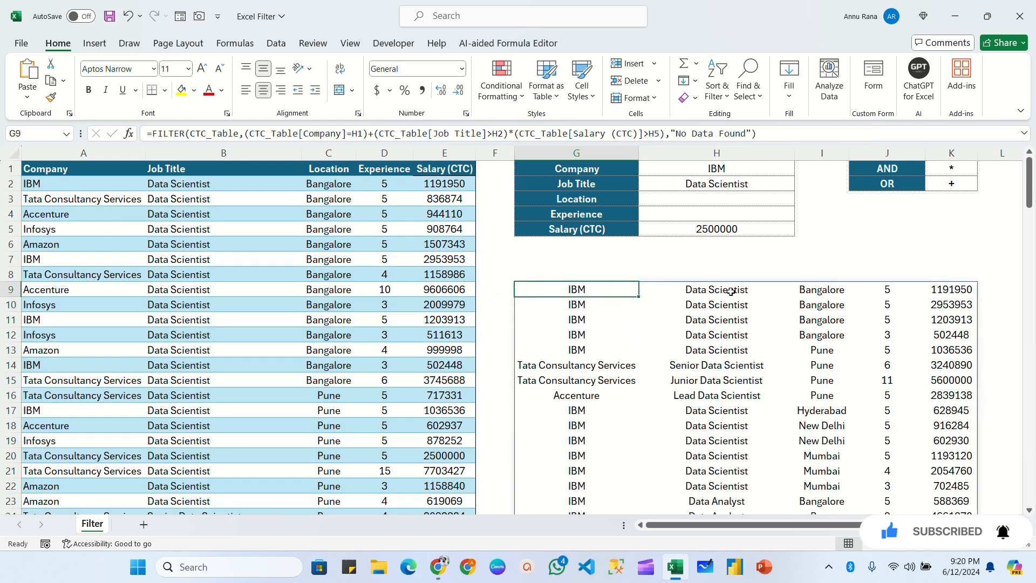
- Check the Job Title and Salary values of the filtered rows against the salary criterion in H5
{"action": "left_click", "coordinate": [732, 291]}
{"action": "left_click", "coordinate": [942, 290]}
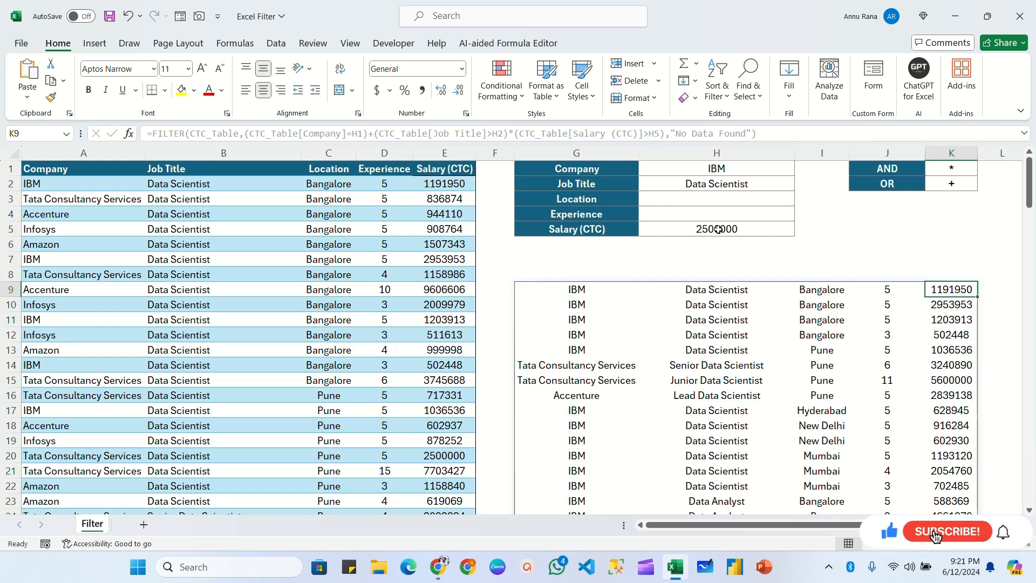
{"action": "left_click", "coordinate": [941, 340]}
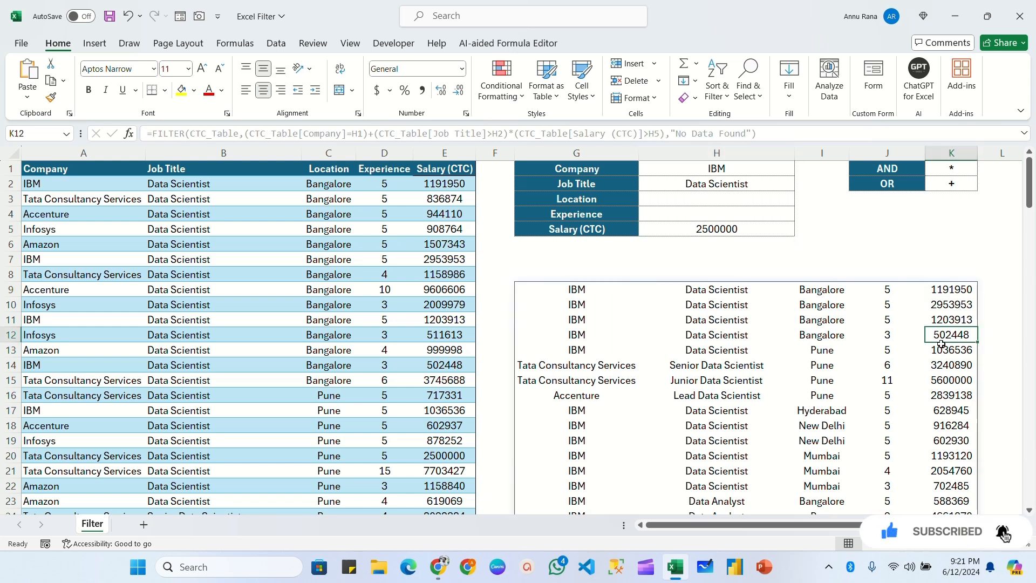
{"action": "left_click", "coordinate": [950, 429]}
{"action": "scroll", "coordinate": [952, 458], "scroll_direction": "down", "scroll_amount": 1}
{"action": "scroll", "coordinate": [888, 455], "scroll_direction": "up", "scroll_amount": 1}
- Enclose the Company and Job Title OR conditions in the G9 formula in an outer pair of brackets before the salary condition
{"action": "left_click", "coordinate": [575, 290]}
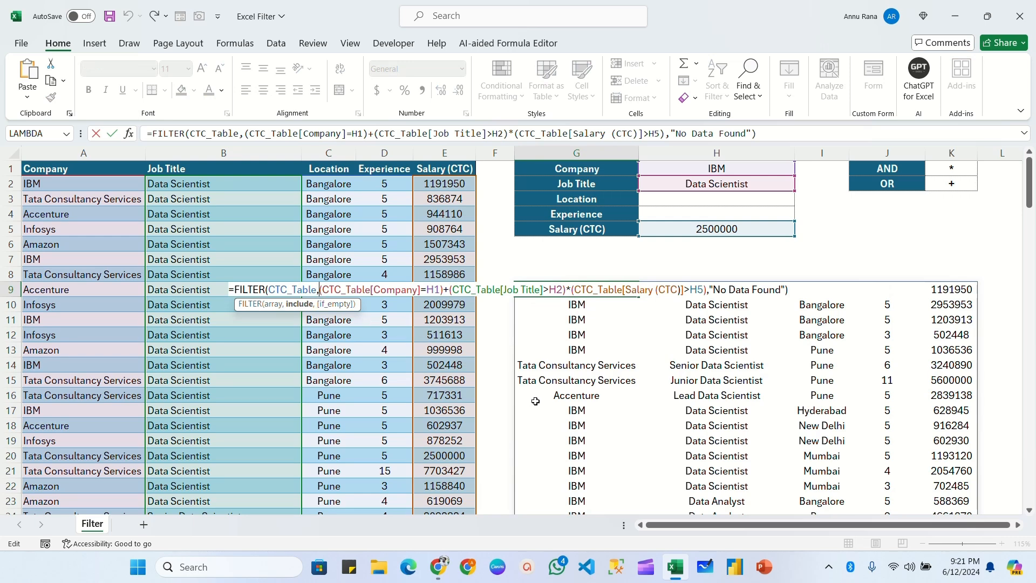
{"action": "type", "text": "(CTC"}
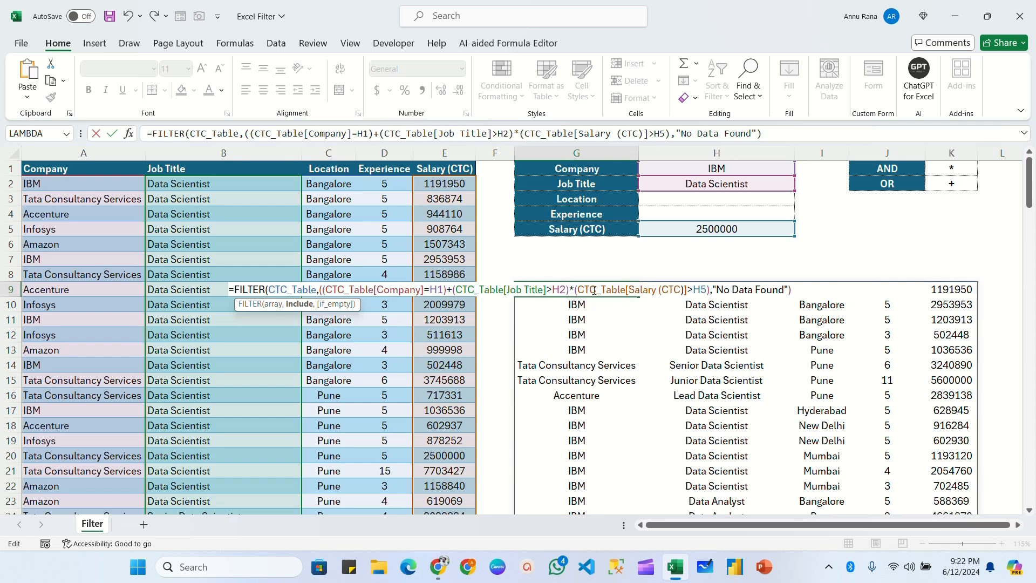
{"action": "type", "text": ")"}
{"action": "left_click_drag", "start_coordinate": [326, 289], "coordinate": [710, 290]}
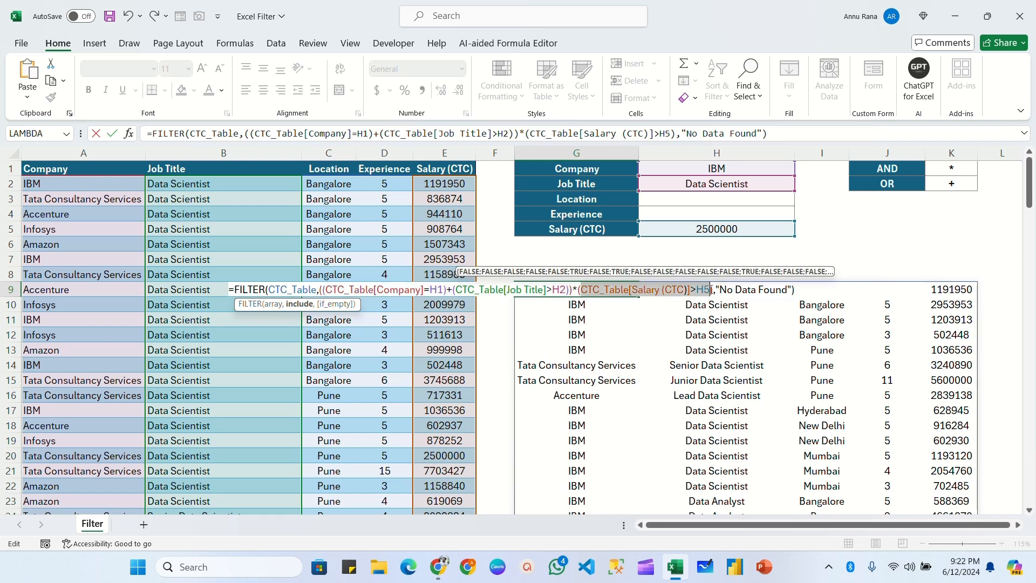
{"action": "key", "text": "ctrl+Return"}
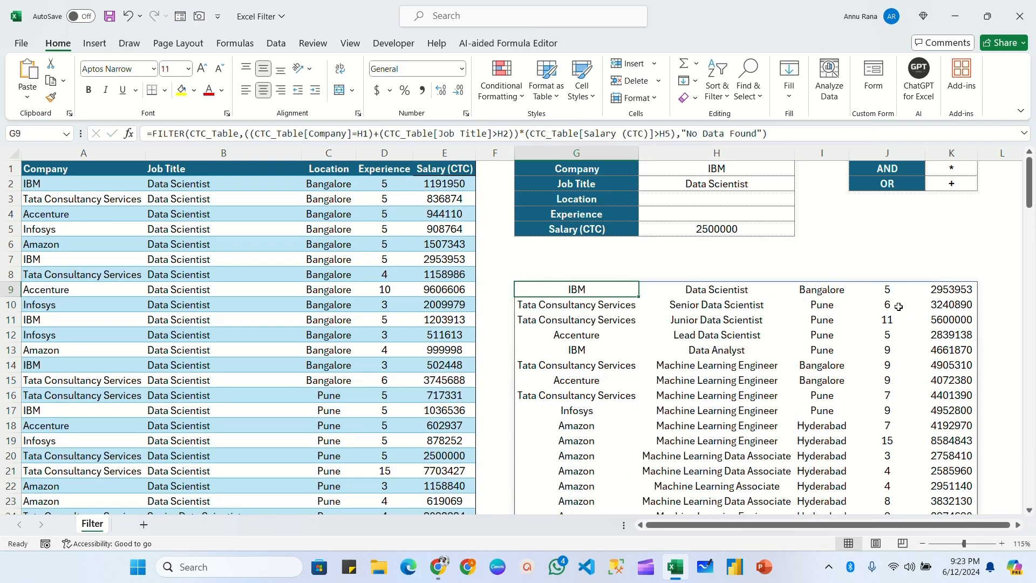
- Examine the Salary column of the recalculated rows and compare the results with the Company and Job Title criteria in H1 and H2
{"action": "scroll", "coordinate": [945, 289], "scroll_direction": "down", "scroll_amount": 1}
{"action": "left_click_drag", "start_coordinate": [945, 244], "coordinate": [947, 501]}
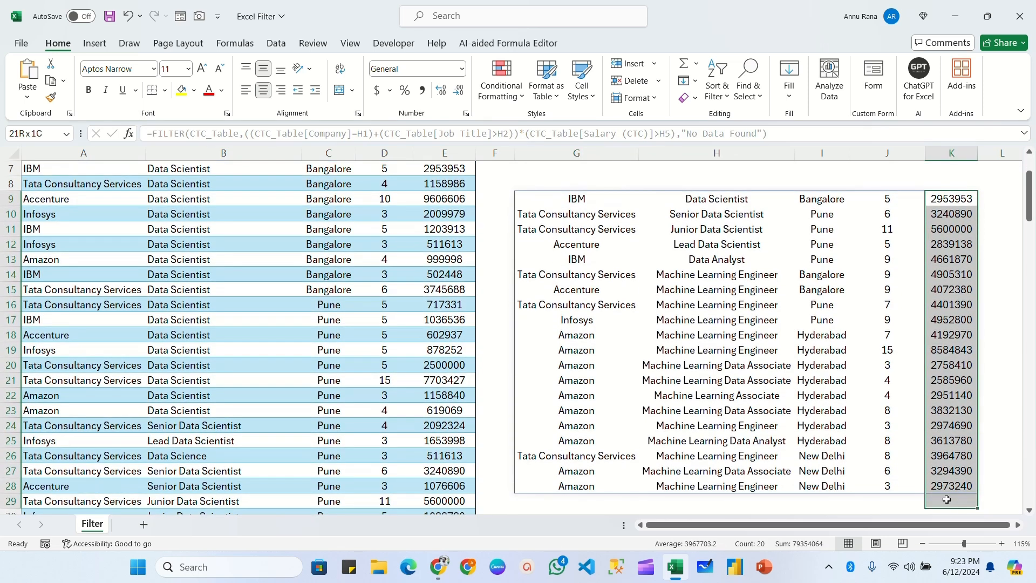
{"action": "scroll", "coordinate": [870, 369], "scroll_direction": "up", "scroll_amount": 3}
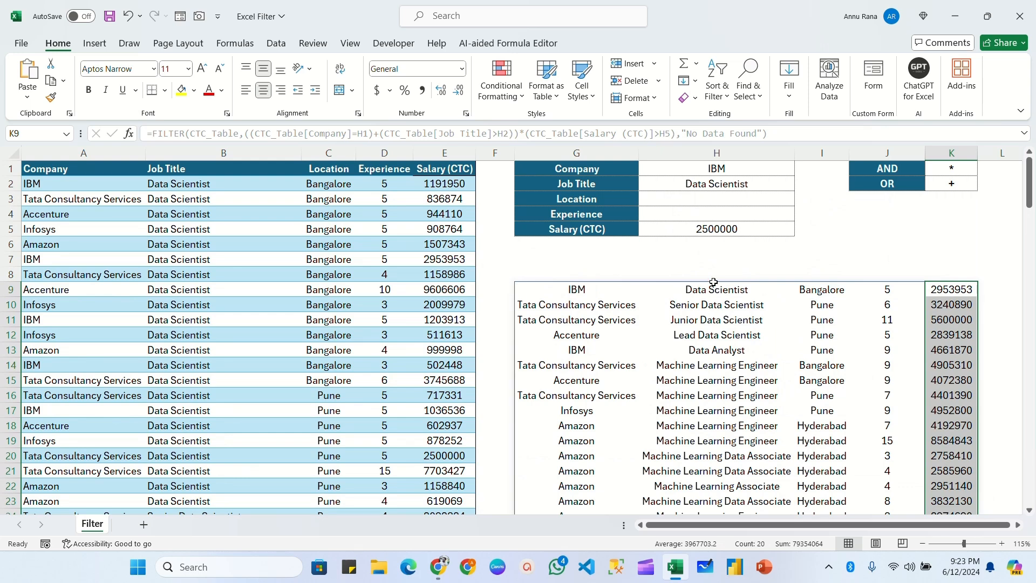
{"action": "left_click", "coordinate": [714, 169]}
{"action": "left_click", "coordinate": [727, 187]}
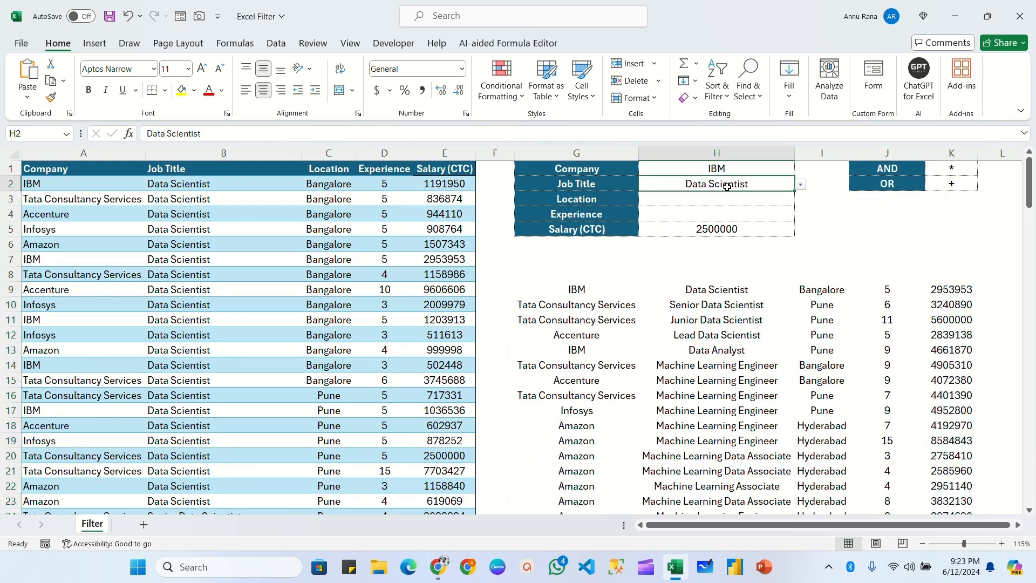
{"action": "left_click", "coordinate": [740, 290]}
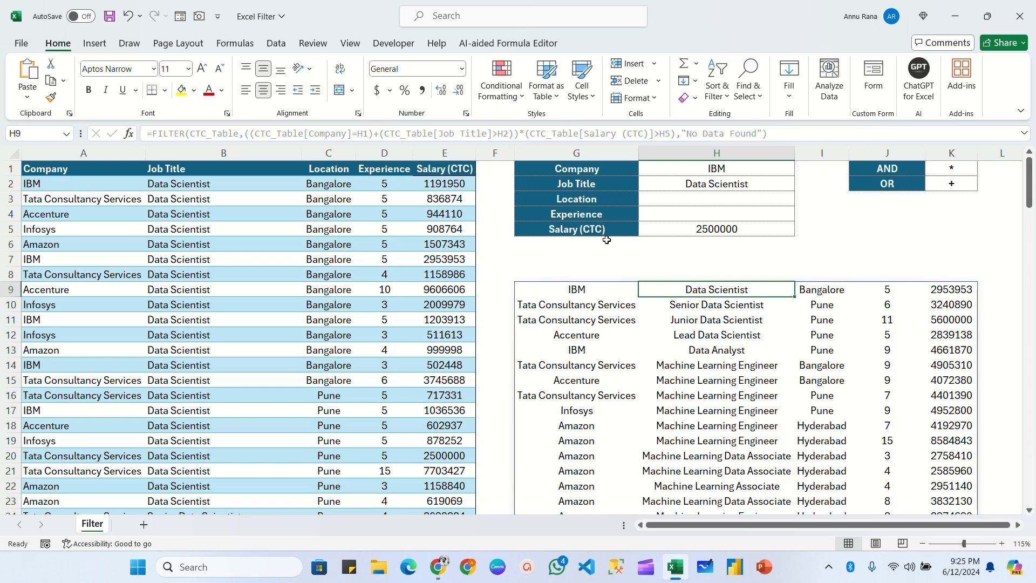
- Review the AND (*) and OR (+) operators in K1 and K2 and the criteria table in G1:H5
{"action": "left_click", "coordinate": [938, 206]}
{"action": "left_click", "coordinate": [953, 169]}
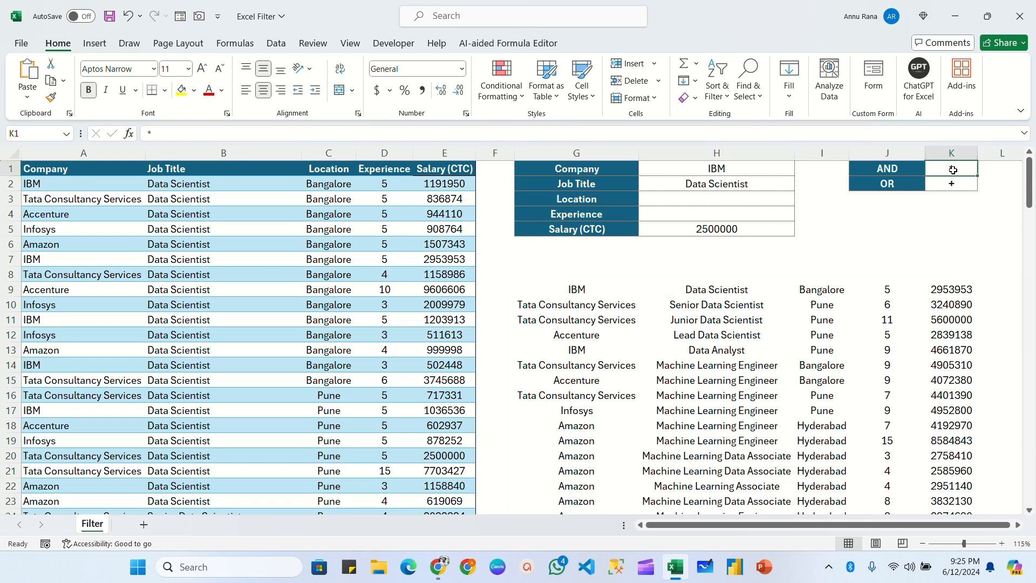
{"action": "left_click", "coordinate": [948, 184]}
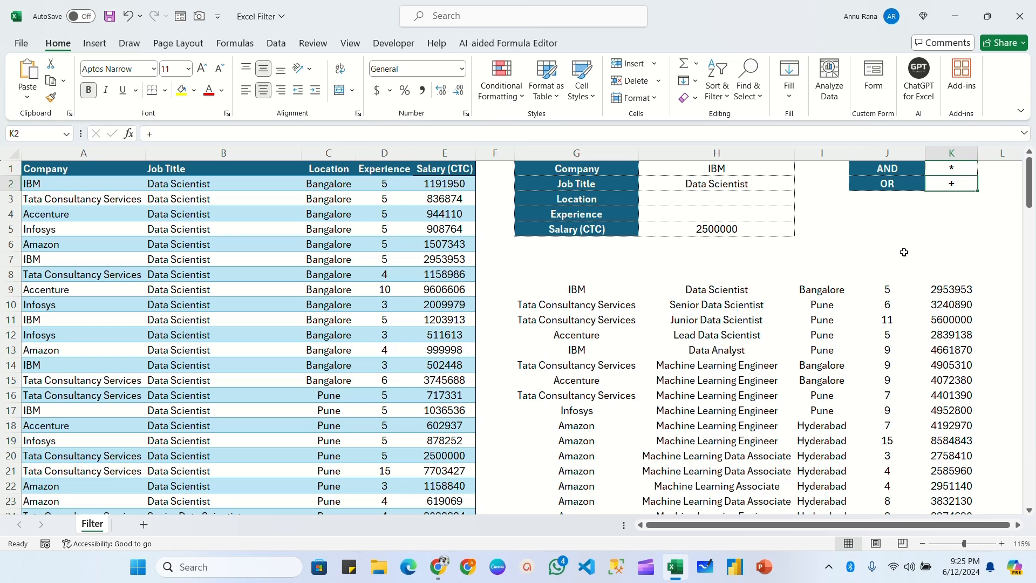
{"action": "left_click_drag", "start_coordinate": [576, 168], "coordinate": [703, 235]}
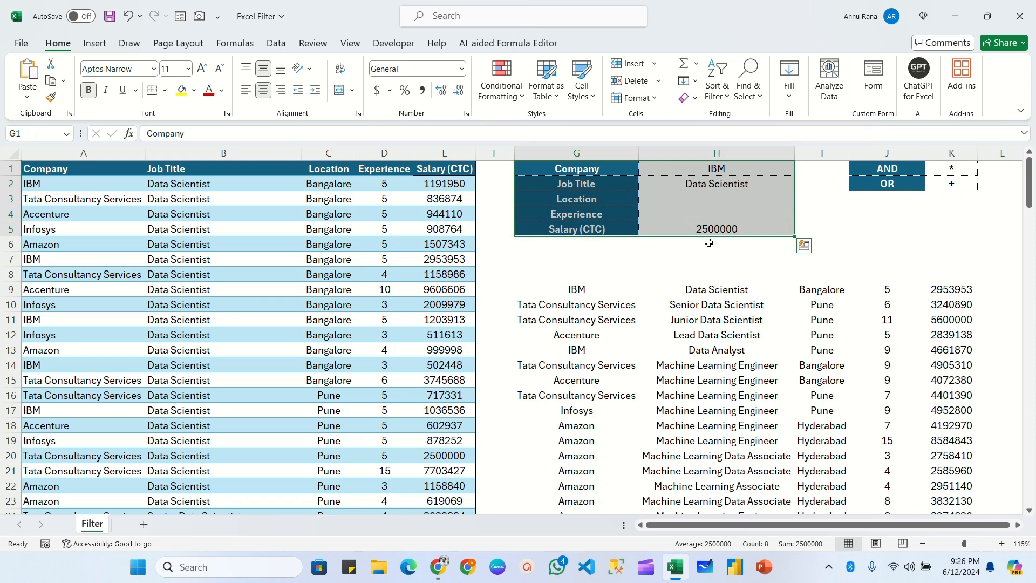